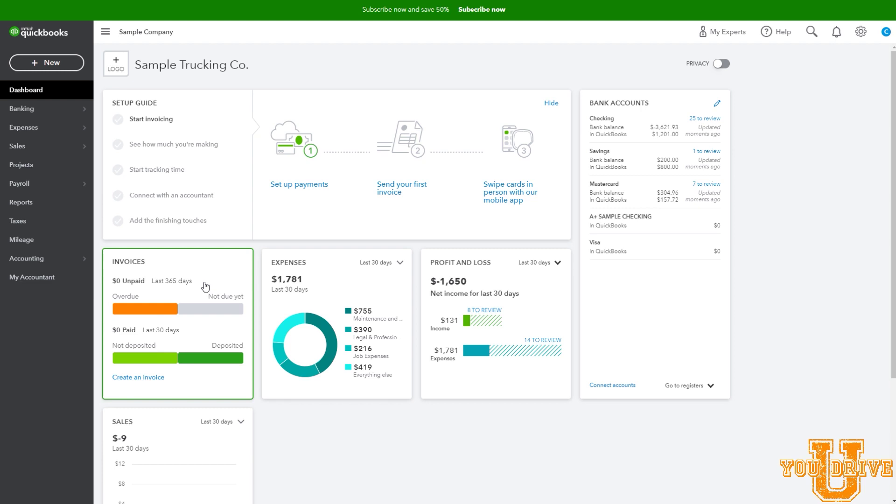
Create a new invoice for the customer A+ SAMPLE BROKER.
{"action": "left_click", "coordinate": [45, 63]}
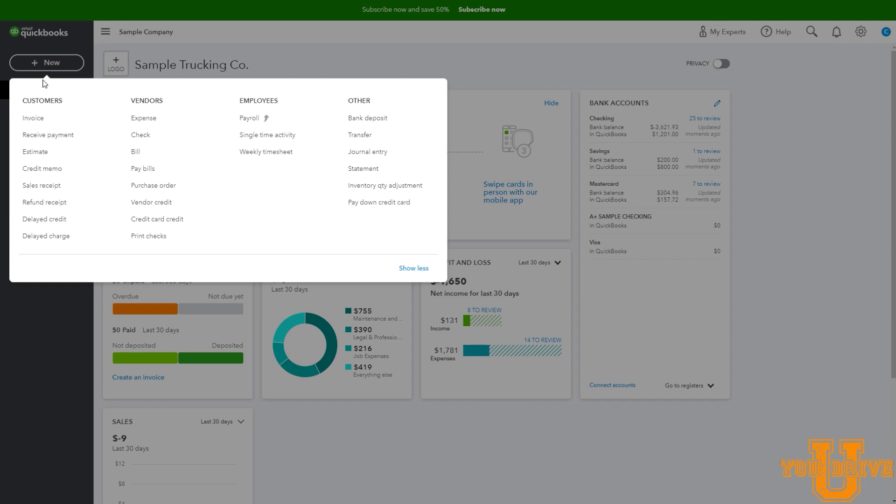
{"action": "left_click", "coordinate": [37, 119]}
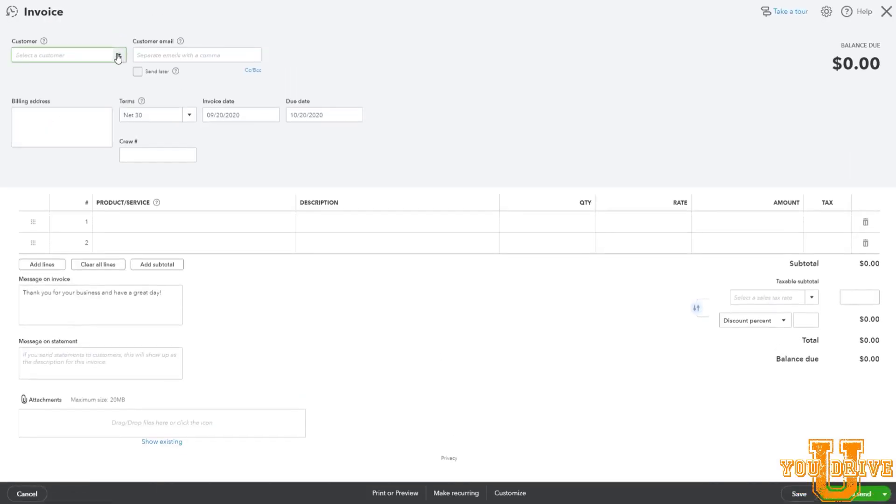
{"action": "left_click", "coordinate": [118, 56]}
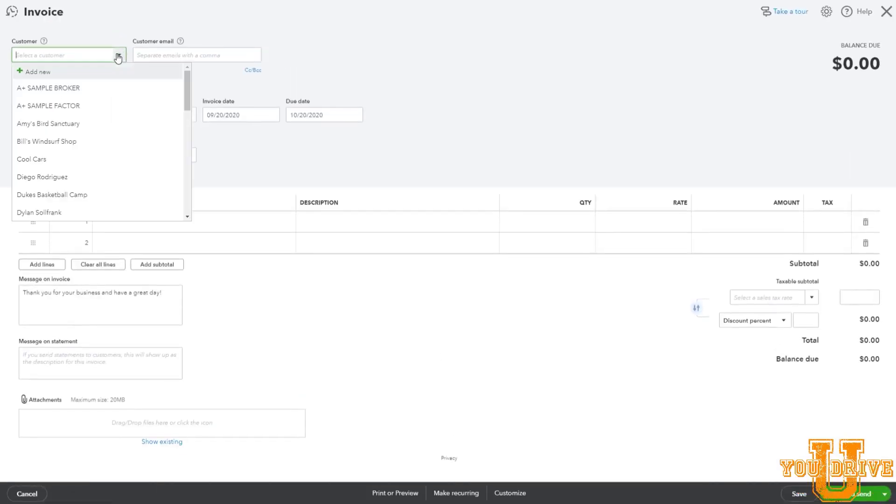
{"action": "left_click", "coordinate": [88, 89]}
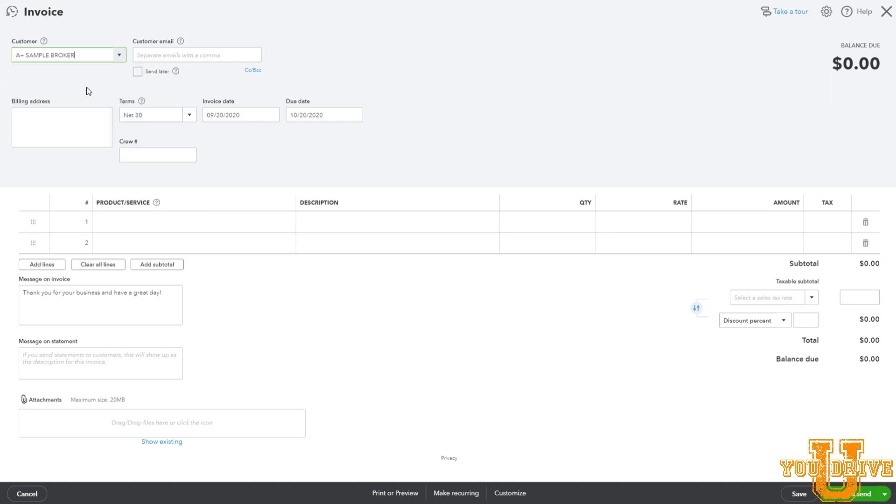
Set the invoice date to 08/01/2020, keeping the Net 30 terms.
{"action": "left_click", "coordinate": [156, 115]}
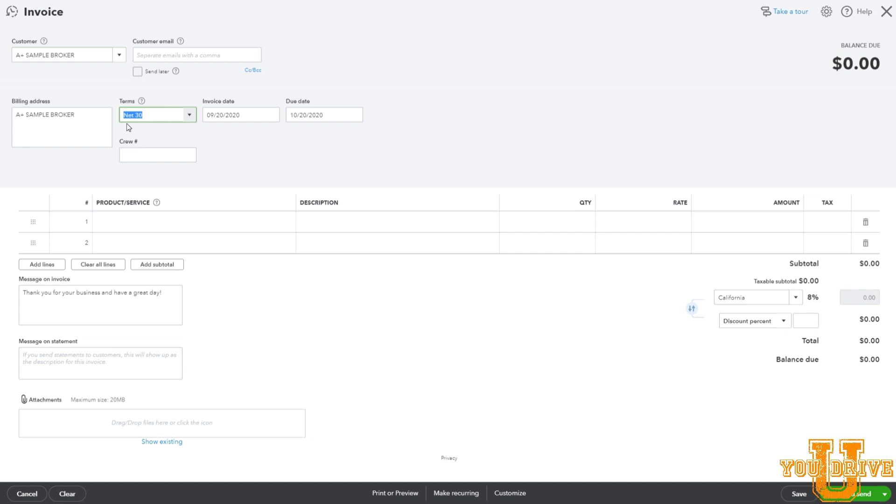
{"action": "left_click", "coordinate": [272, 116]}
{"action": "left_click", "coordinate": [212, 139]}
{"action": "left_click", "coordinate": [291, 168]}
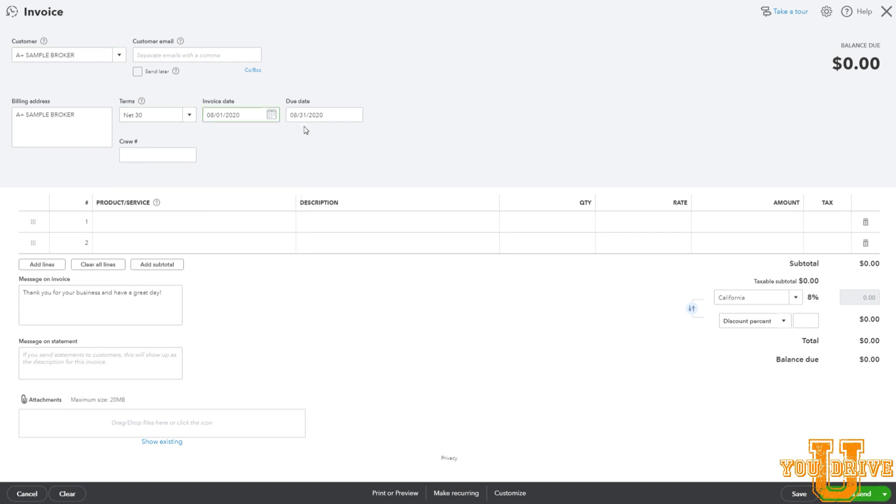
Add the product TRUCKING INCOME:LINE HAUL FLATE RATE on the first invoice line as non-taxable with an amount of 1000.
{"action": "left_click", "coordinate": [225, 218]}
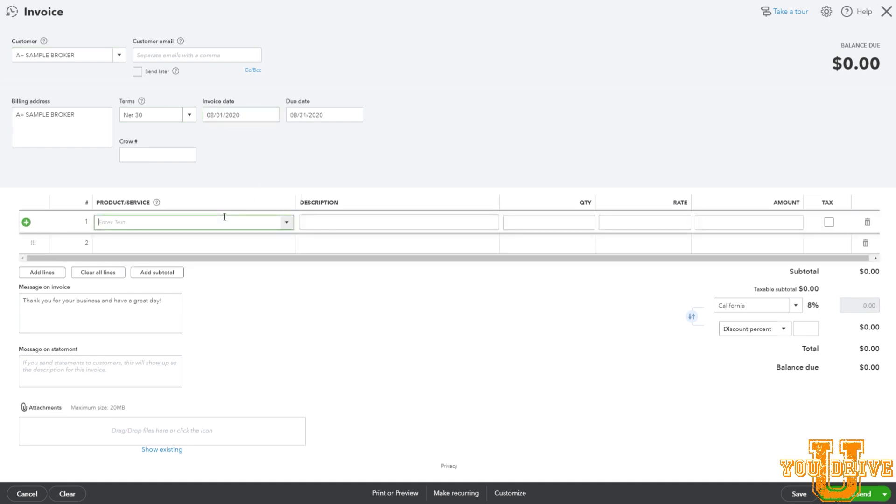
{"action": "type", "text": "Line"}
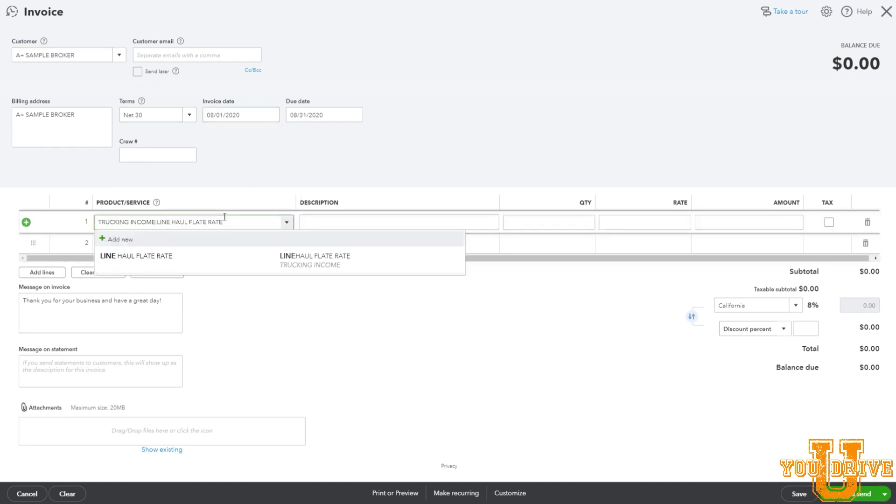
{"action": "left_click", "coordinate": [225, 257]}
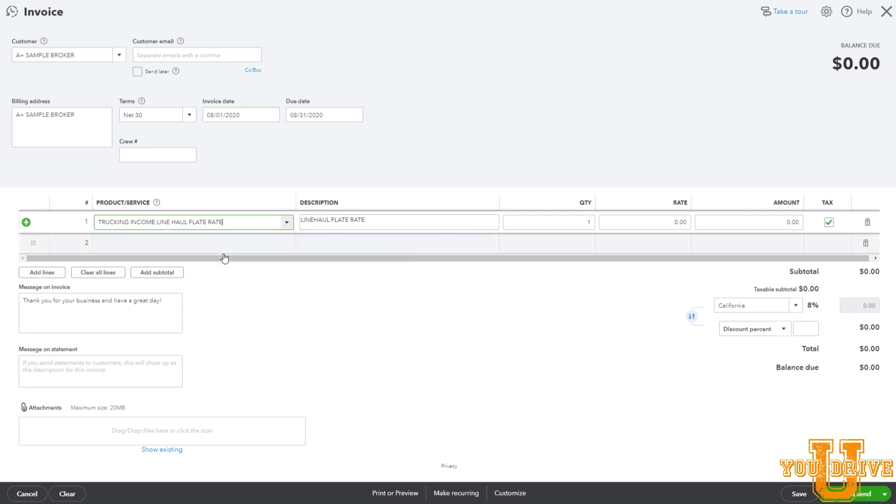
{"action": "left_click", "coordinate": [829, 226]}
{"action": "left_click", "coordinate": [777, 225]}
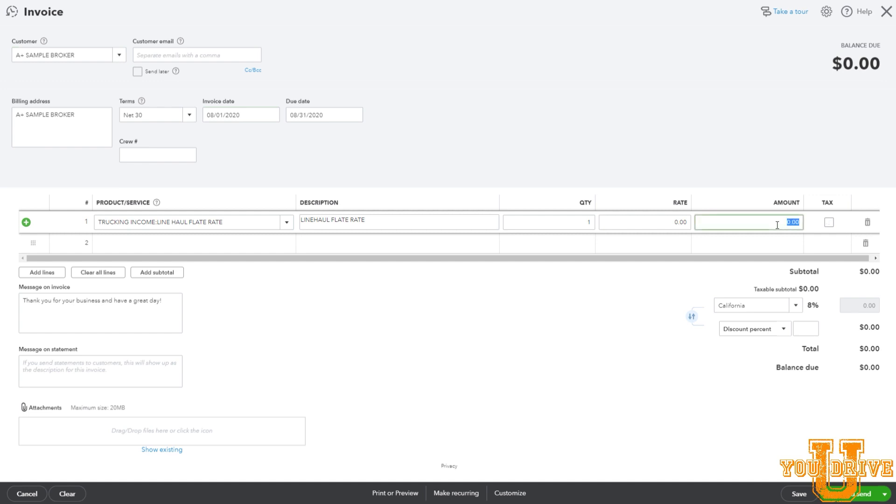
{"action": "type", "text": "1000"}
{"action": "left_click", "coordinate": [643, 289]}
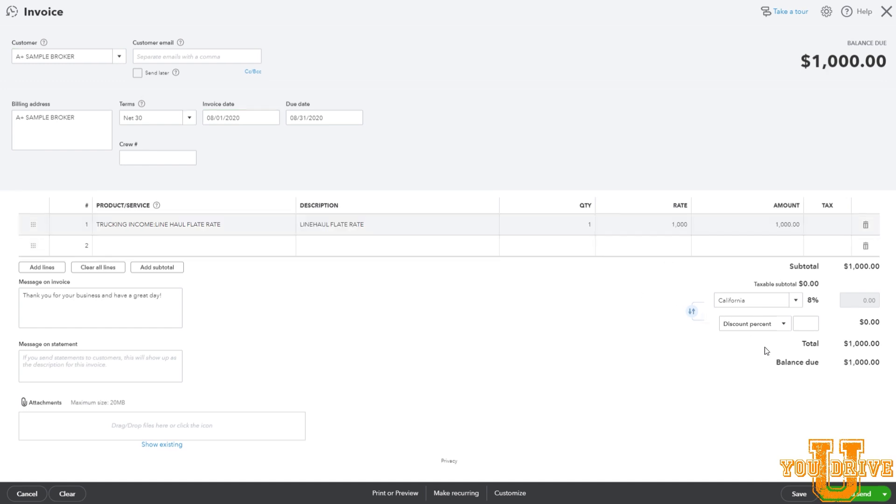
Check the balance due, save the invoice and close it to return to the dashboard.
{"action": "left_click_drag", "start_coordinate": [767, 367], "coordinate": [890, 371]}
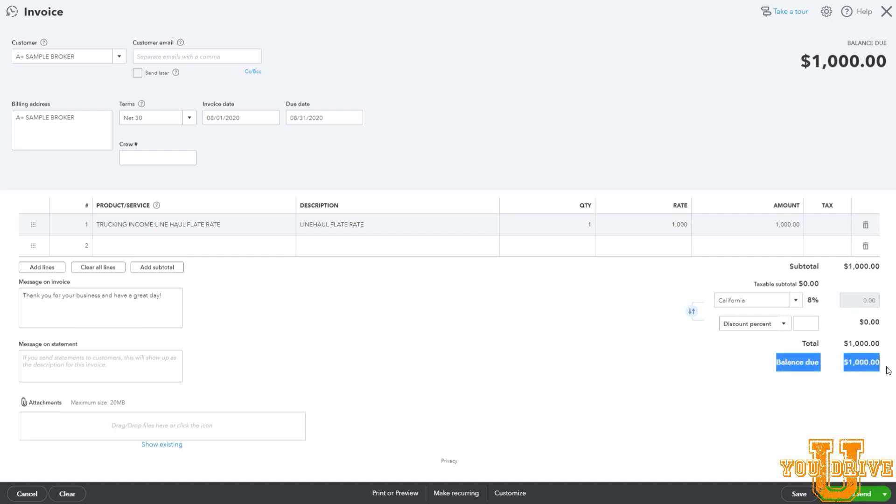
{"action": "left_click", "coordinate": [862, 389]}
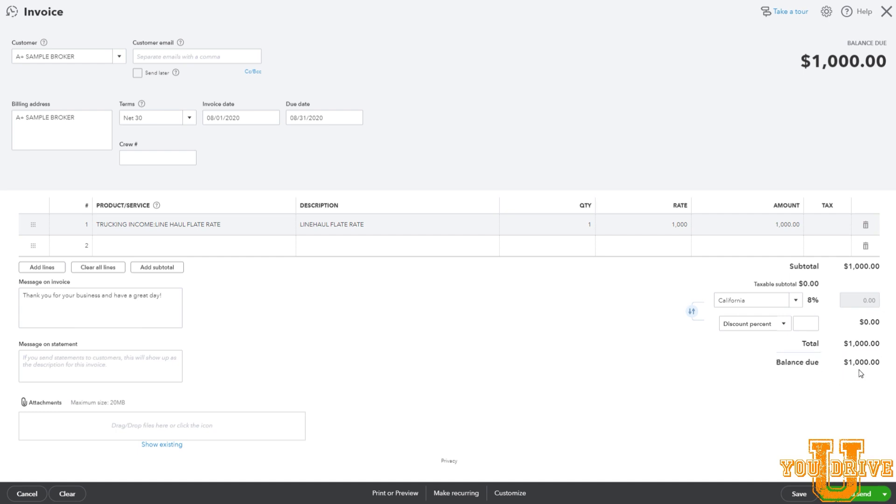
{"action": "left_click", "coordinate": [799, 495]}
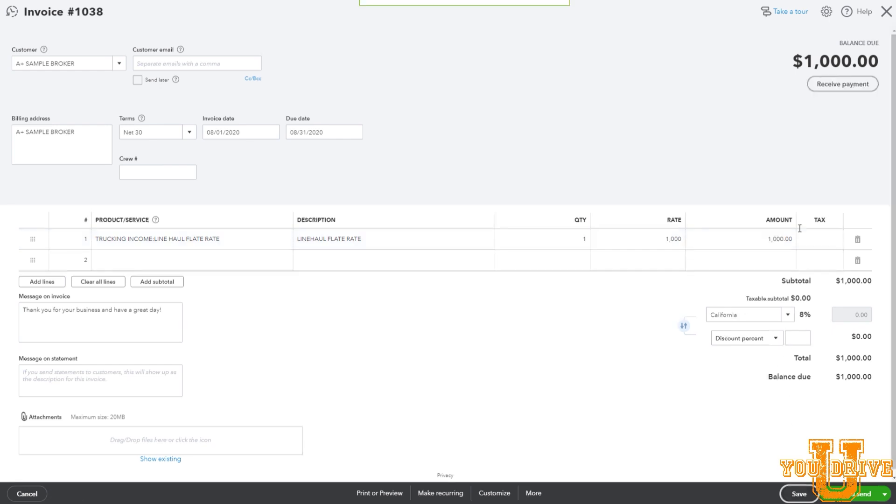
{"action": "left_click", "coordinate": [886, 14]}
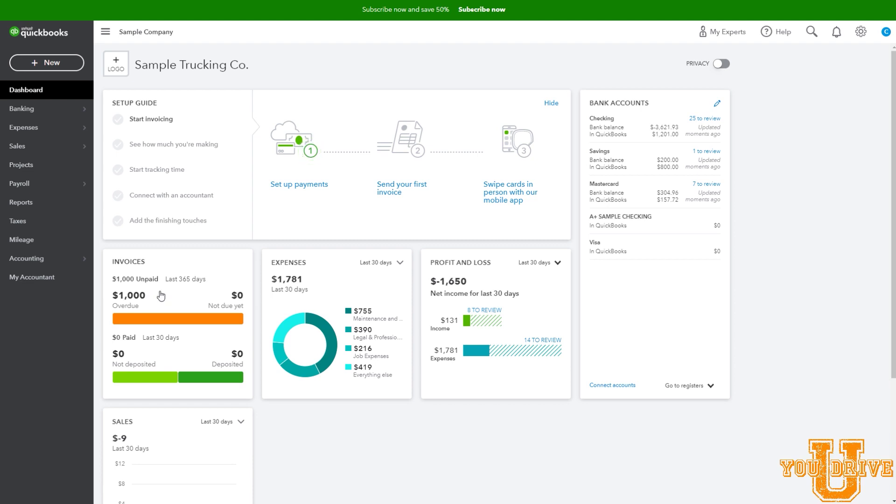
Start a new bank deposit into the A+ SAMPLE CHECKING account.
{"action": "left_click", "coordinate": [57, 62]}
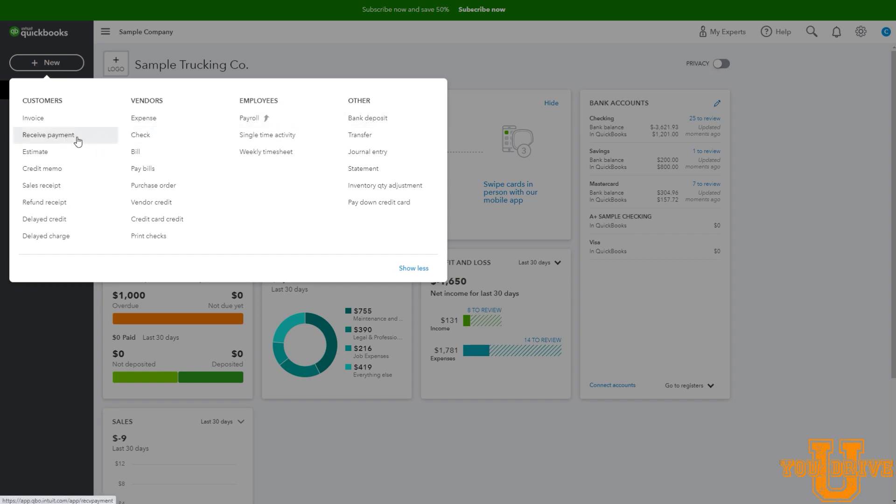
{"action": "left_click", "coordinate": [380, 119]}
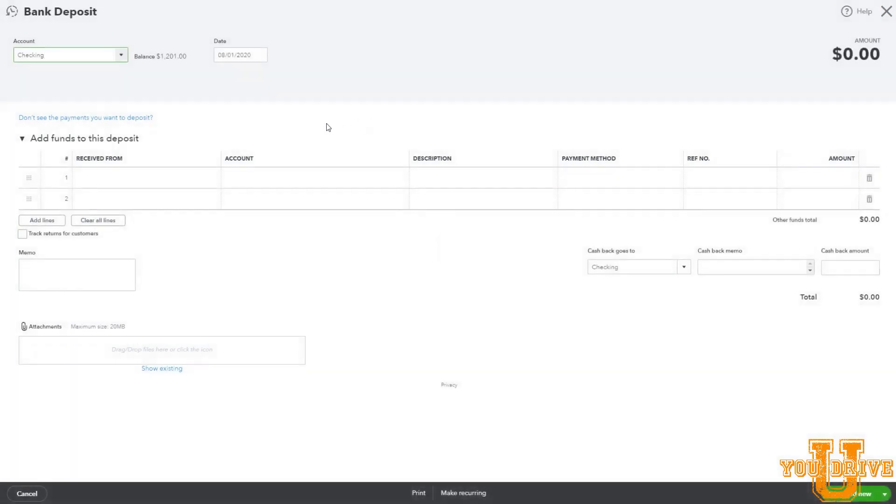
{"action": "left_click", "coordinate": [122, 59]}
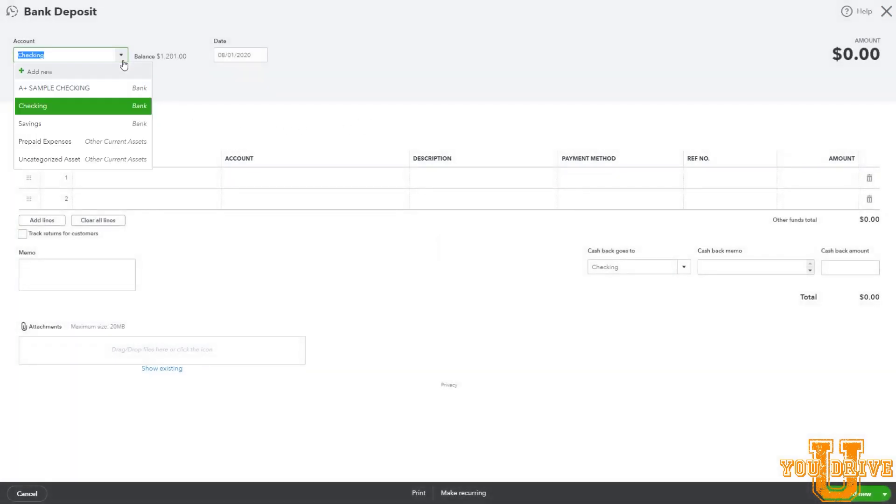
{"action": "left_click", "coordinate": [77, 88]}
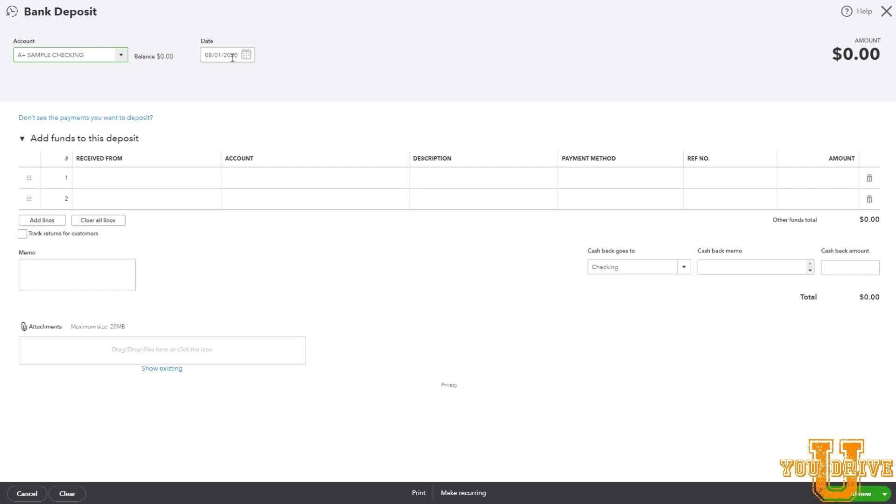
Set A+ SAMPLE FACTOR as the payer on the first deposit line.
{"action": "left_click", "coordinate": [200, 179]}
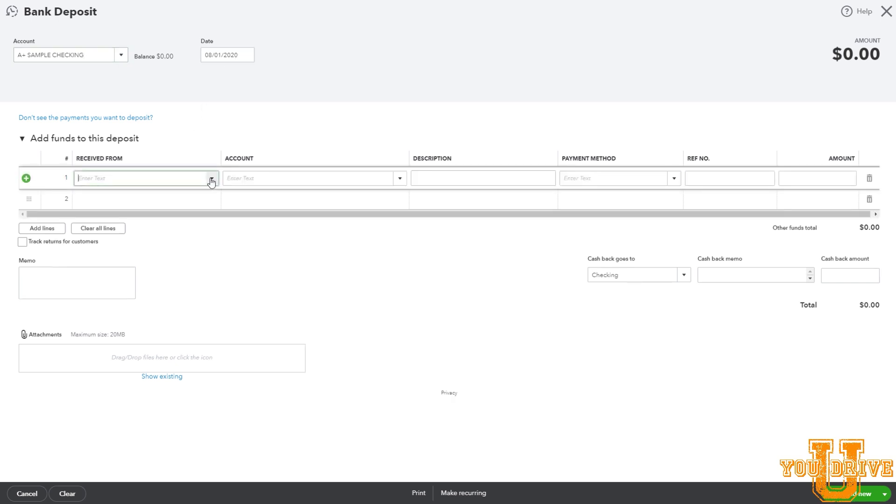
{"action": "left_click", "coordinate": [214, 182]}
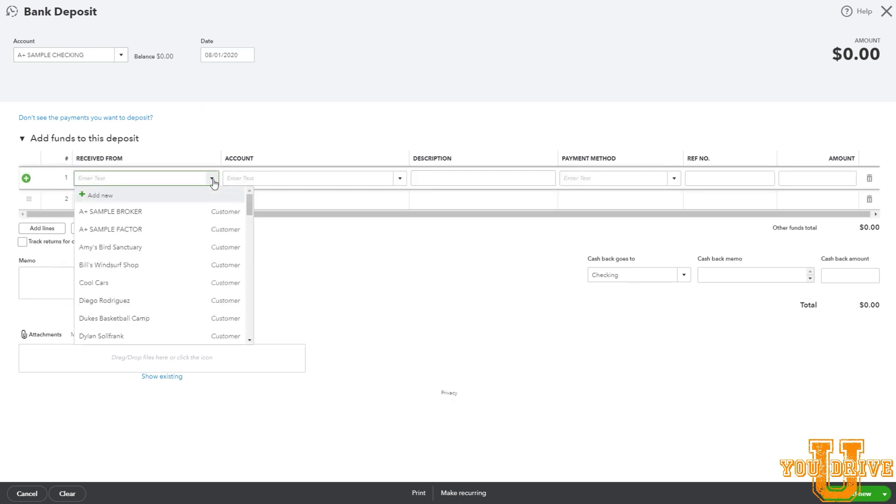
{"action": "left_click", "coordinate": [133, 231]}
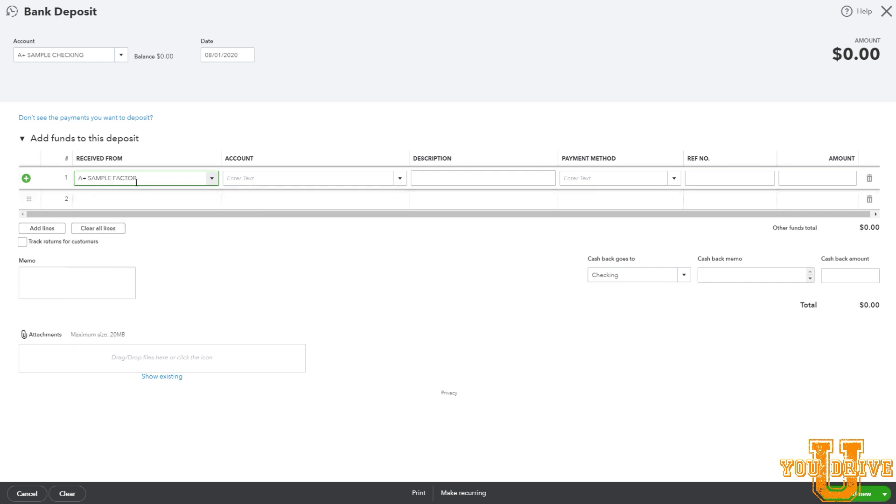
Begin adding a new account for the deposit line, with account type Other Current Liabilities and detail type Loan Payable.
{"action": "left_click", "coordinate": [400, 179]}
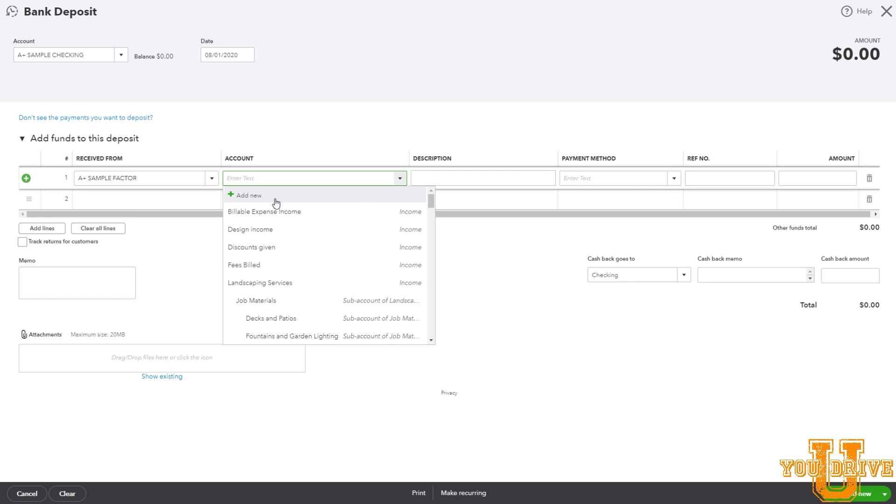
{"action": "left_click", "coordinate": [276, 202]}
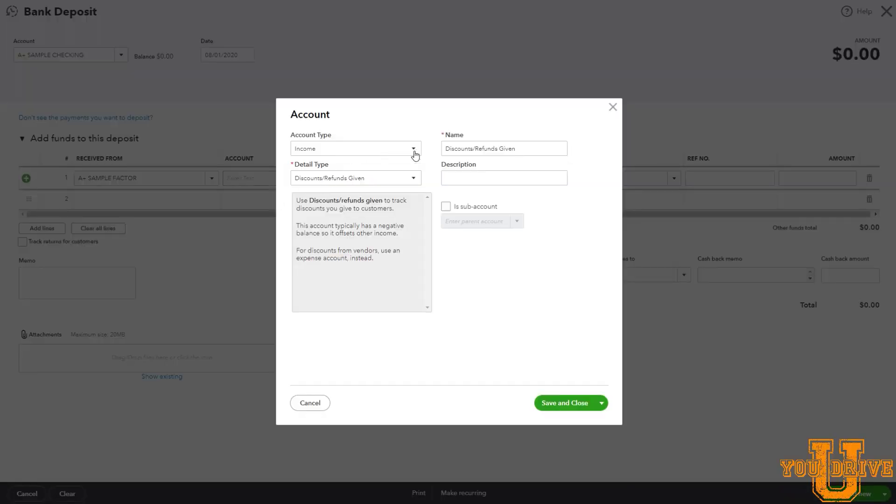
{"action": "left_click", "coordinate": [415, 155]}
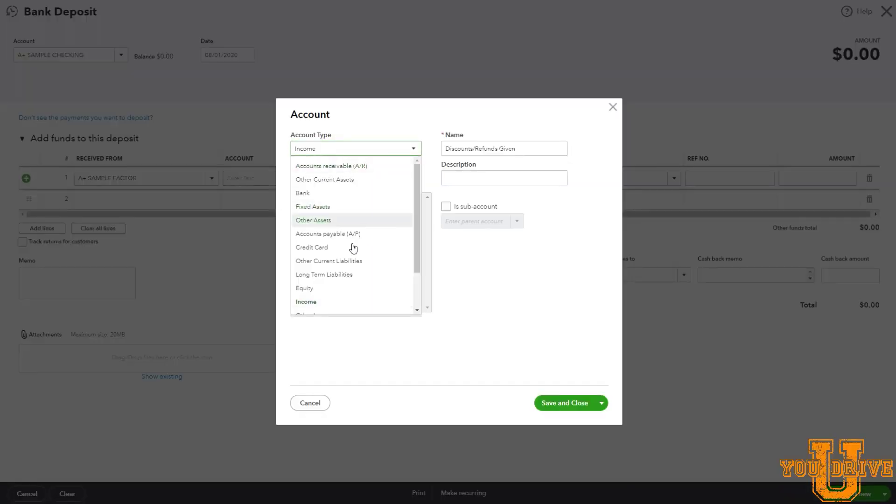
{"action": "left_click", "coordinate": [342, 261]}
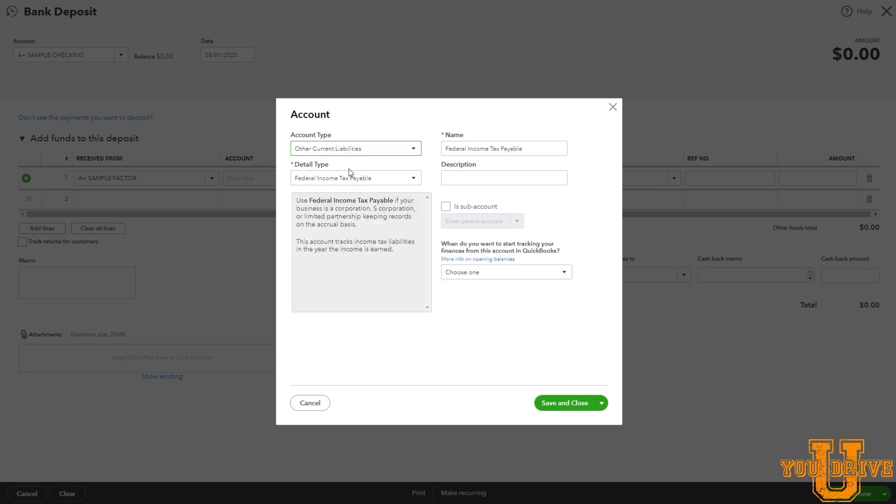
{"action": "left_click", "coordinate": [380, 179]}
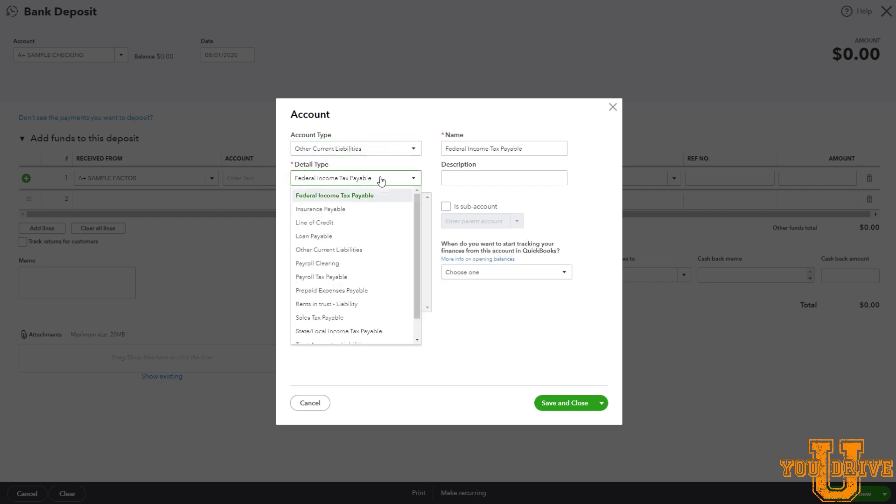
{"action": "left_click", "coordinate": [324, 237]}
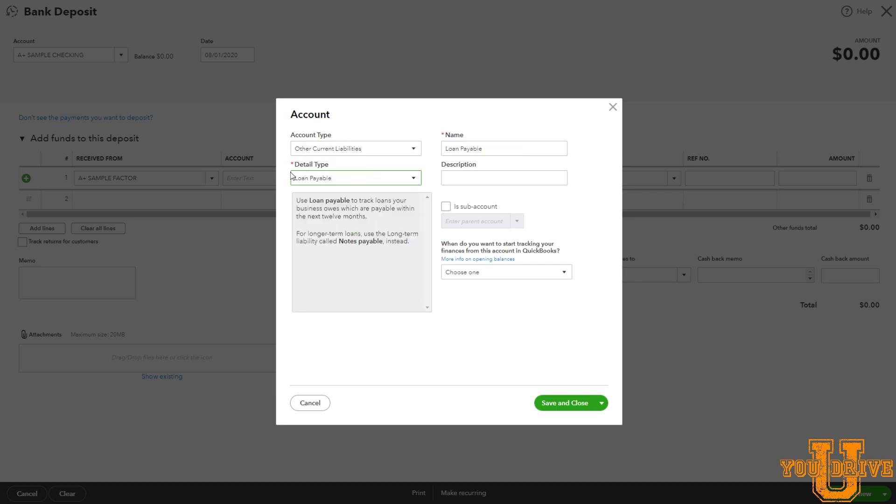
Name the new account Factor Loan Payable.
{"action": "left_click", "coordinate": [446, 148]}
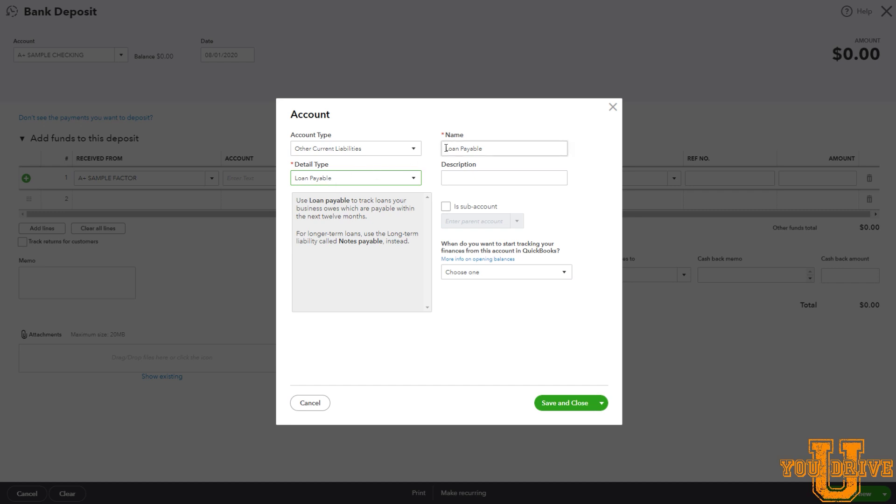
{"action": "triple_click", "coordinate": [446, 147]}
{"action": "left_click", "coordinate": [446, 147]}
{"action": "type", "text": "E"}
{"action": "type", "text": "actor"}
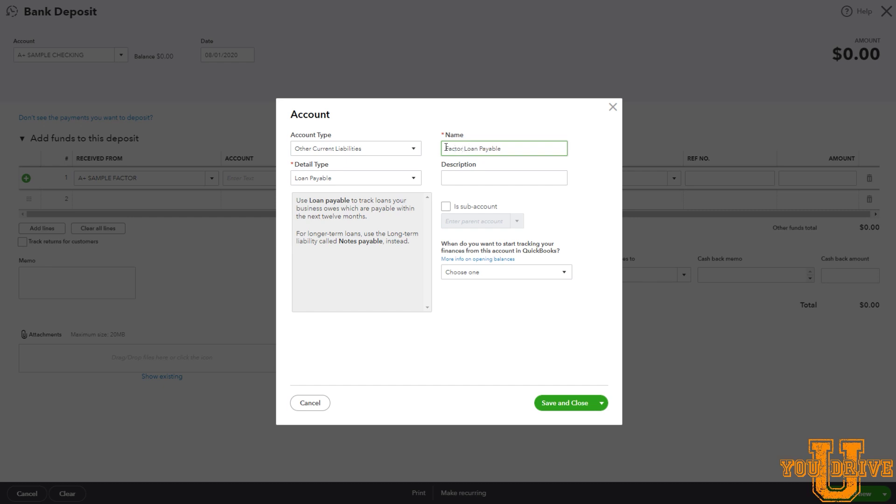
Copy the account name into the description, then save the new account to the deposit line.
{"action": "left_click_drag", "start_coordinate": [503, 152], "coordinate": [449, 153]}
{"action": "right_click", "coordinate": [452, 148]}
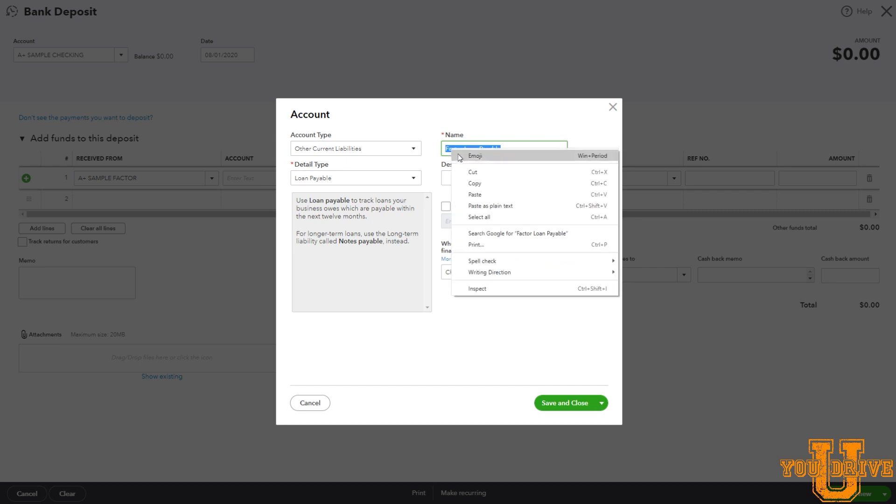
{"action": "left_click", "coordinate": [472, 182]}
{"action": "right_click", "coordinate": [471, 181]}
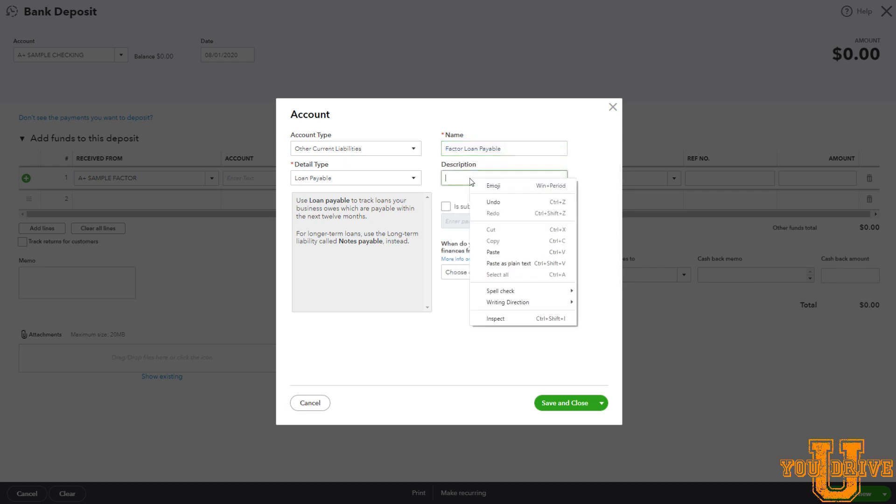
{"action": "left_click", "coordinate": [493, 252]}
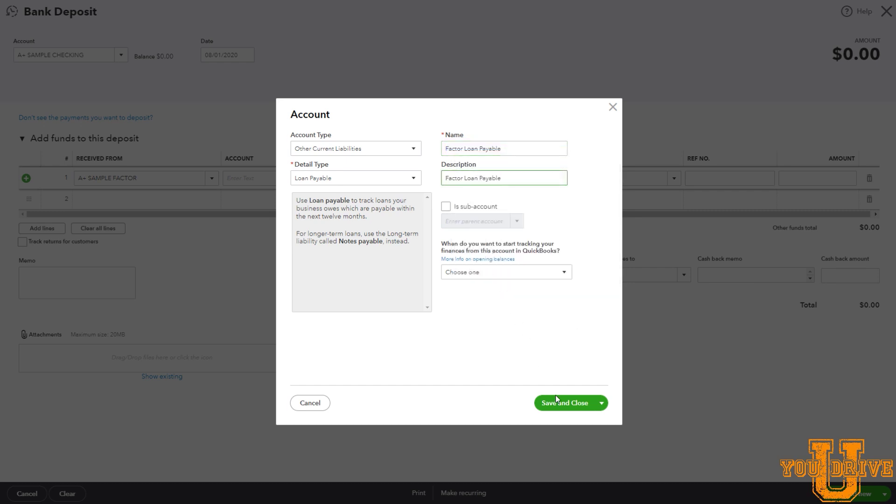
{"action": "left_click", "coordinate": [564, 404]}
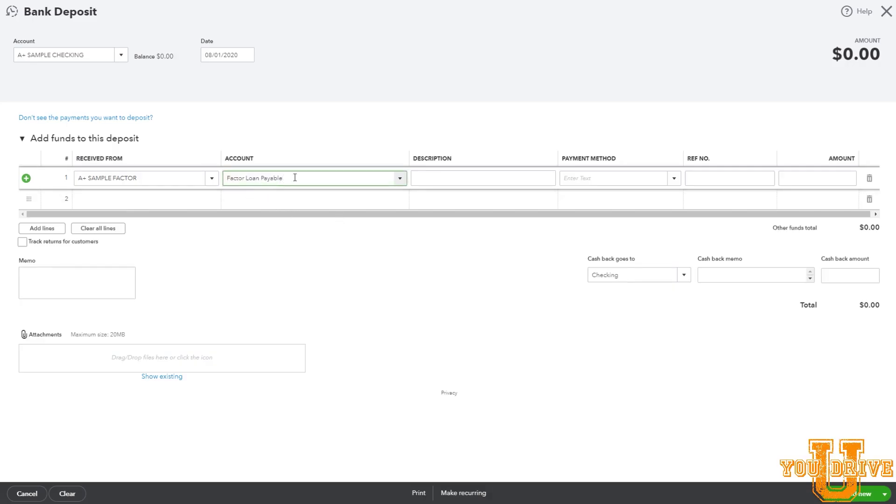
Set the amount of the Factor Loan Payable deposit line to 1000.
{"action": "left_click", "coordinate": [795, 180]}
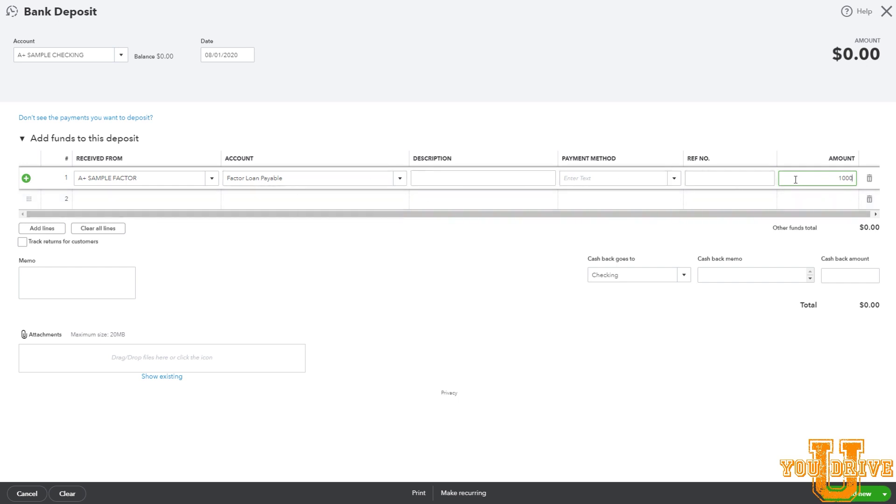
{"action": "left_click", "coordinate": [471, 279]}
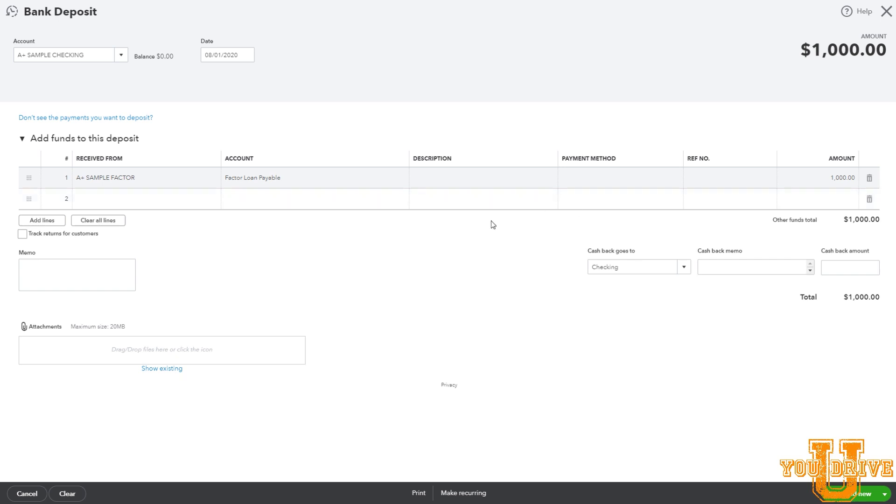
{"action": "left_click_drag", "start_coordinate": [798, 301], "coordinate": [882, 304]}
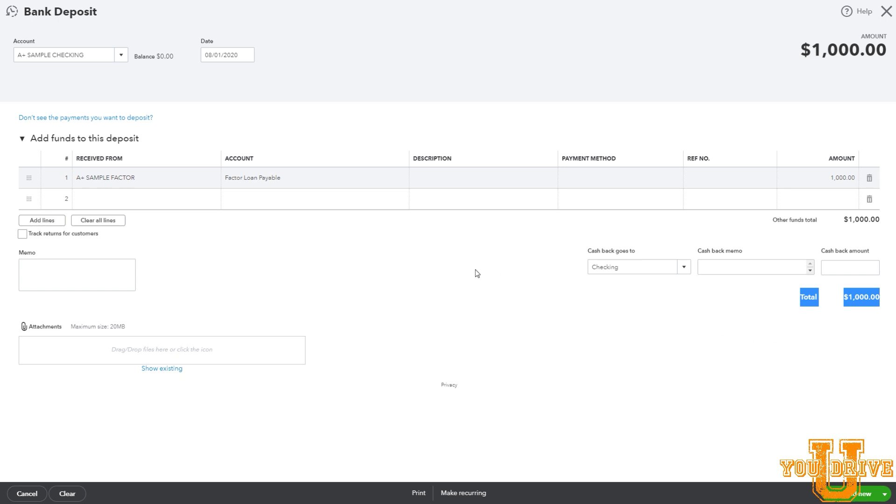
Begin adding a new account for the second deposit line, with Other Current Assets as both account type and detail type.
{"action": "left_click", "coordinate": [368, 200]}
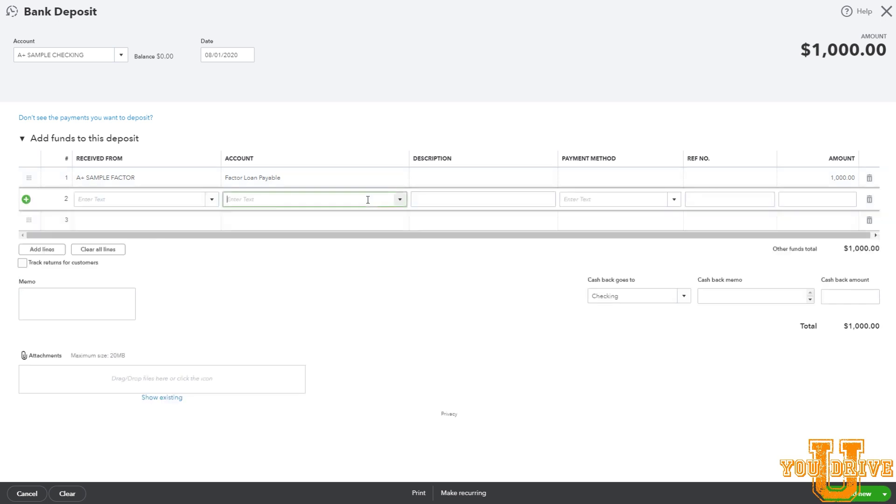
{"action": "left_click", "coordinate": [400, 199]}
{"action": "left_click", "coordinate": [249, 217]}
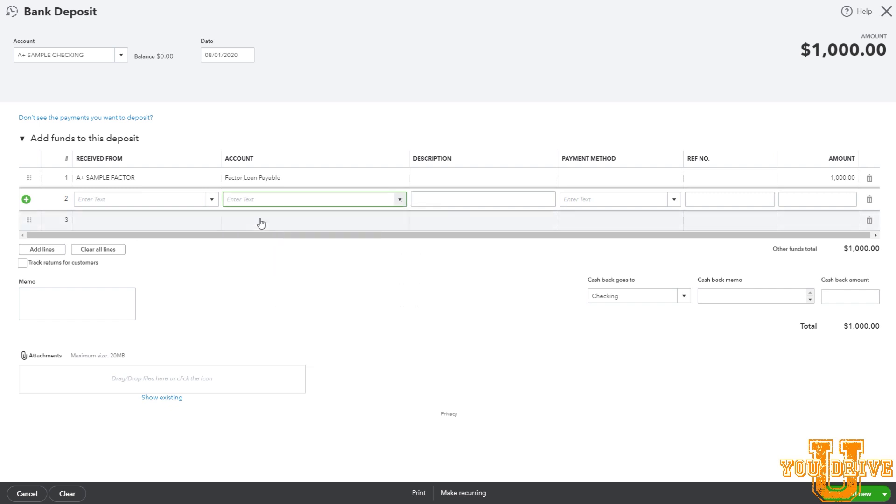
{"action": "left_click", "coordinate": [346, 153]}
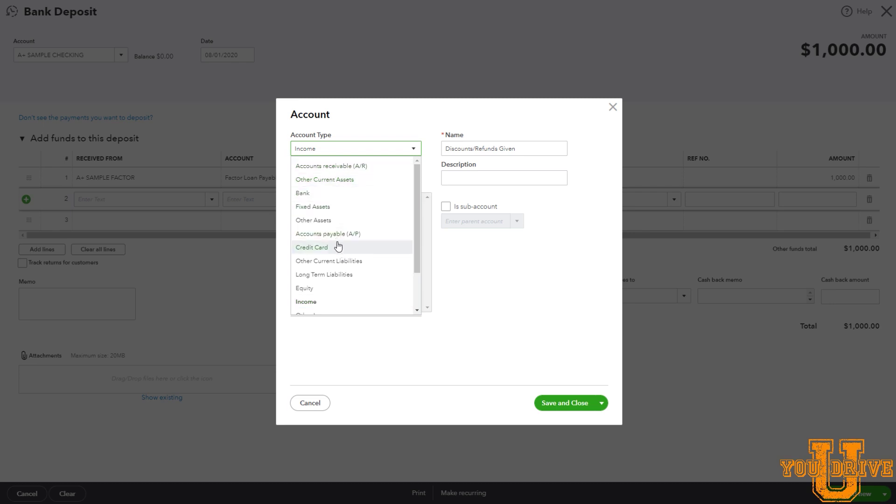
{"action": "left_click", "coordinate": [329, 180]}
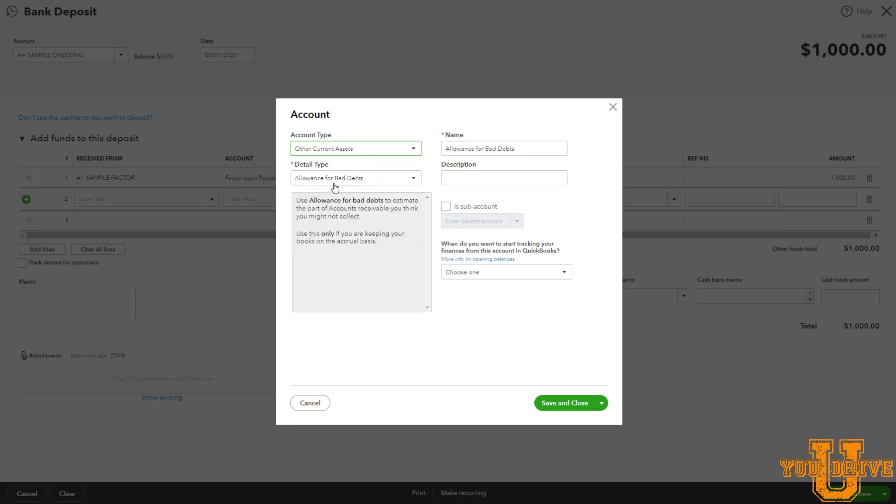
{"action": "left_click", "coordinate": [339, 184]}
{"action": "scroll", "coordinate": [347, 250], "scroll_direction": "down", "scroll_amount": 2}
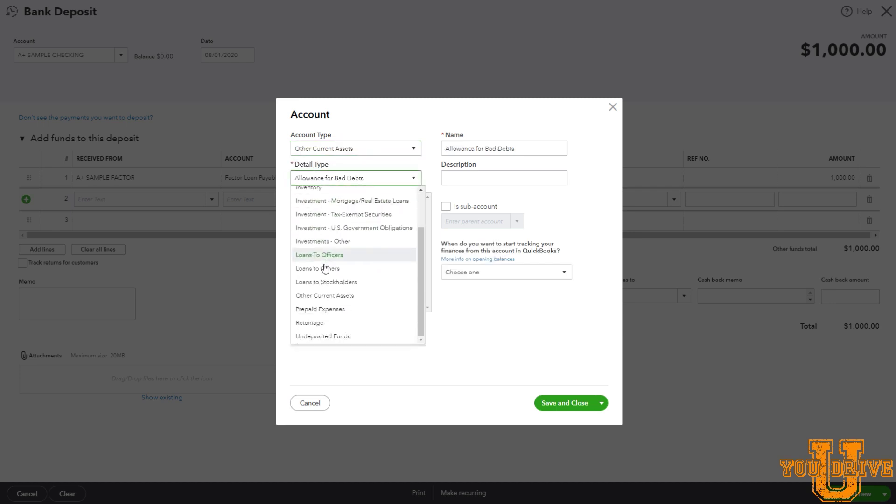
{"action": "left_click", "coordinate": [326, 301]}
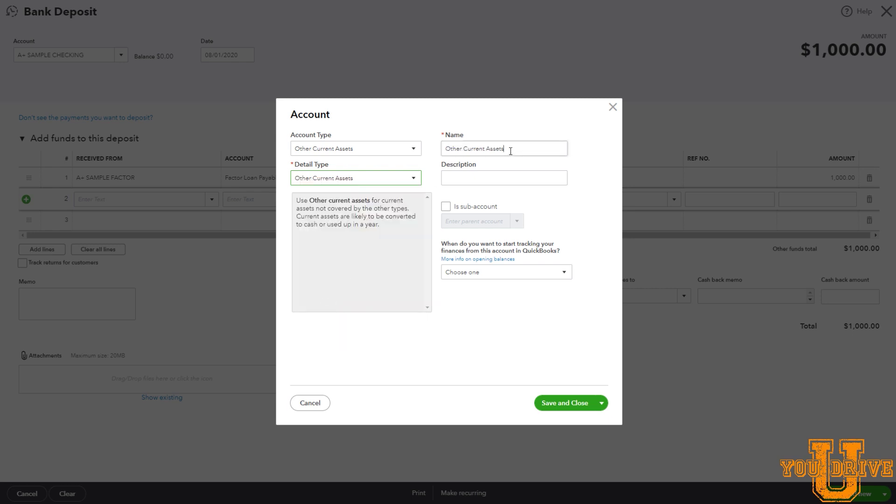
Name the new account Factor Reserve Account with the same text as its description, and save it to the second deposit line.
{"action": "left_click_drag", "start_coordinate": [510, 148], "coordinate": [446, 153]}
{"action": "type", "text": "Factor Reserve Account"}
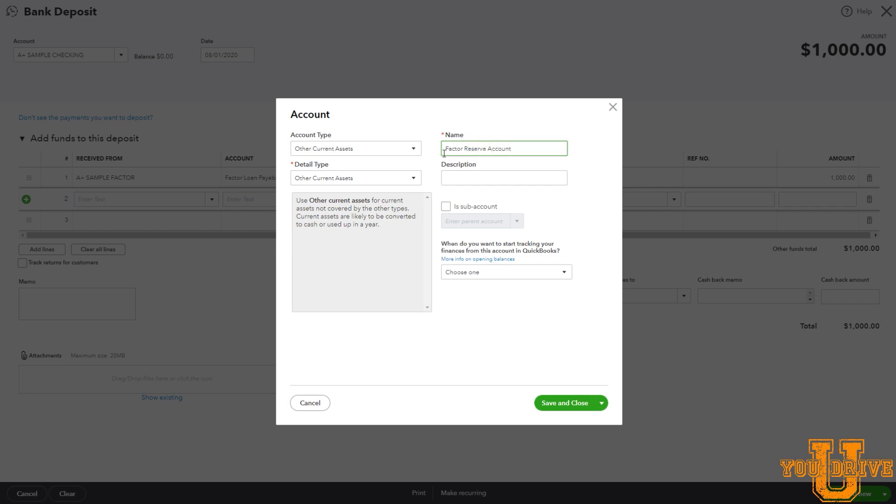
{"action": "left_click_drag", "start_coordinate": [512, 148], "coordinate": [434, 152]}
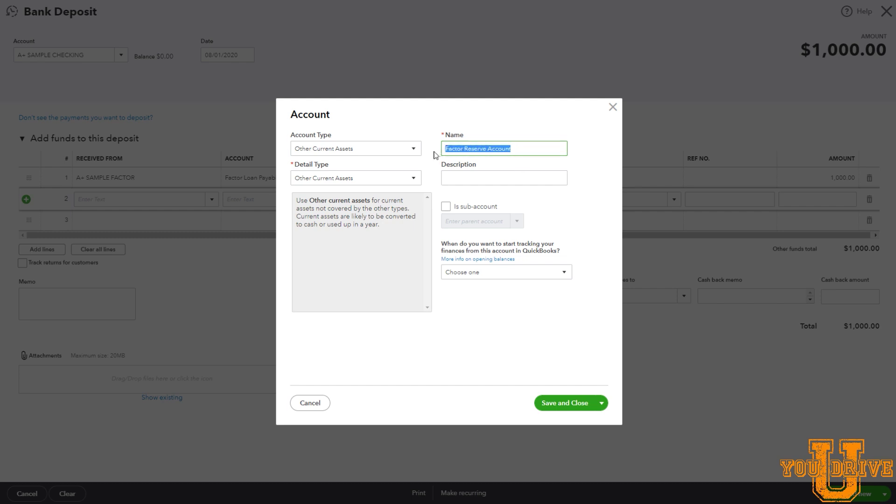
{"action": "right_click", "coordinate": [451, 149]}
{"action": "left_click", "coordinate": [473, 185]}
{"action": "left_click", "coordinate": [459, 182]}
{"action": "right_click", "coordinate": [459, 180]}
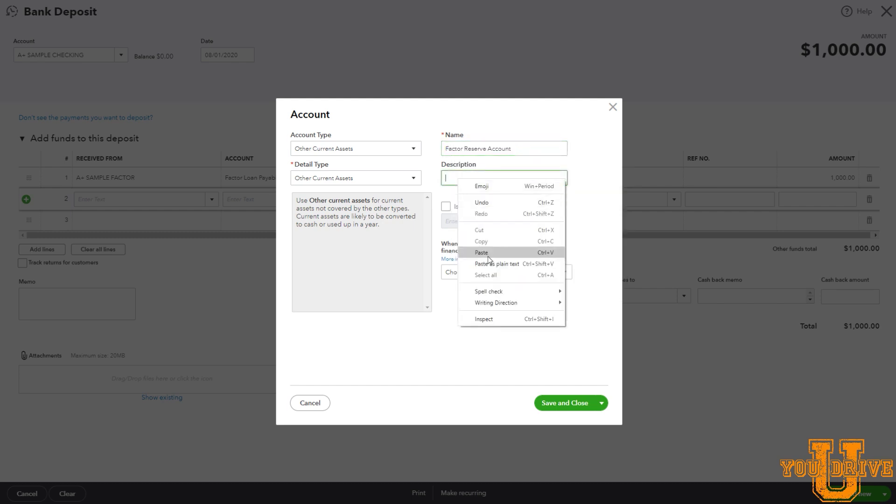
{"action": "left_click", "coordinate": [469, 252]}
{"action": "left_click", "coordinate": [554, 401]}
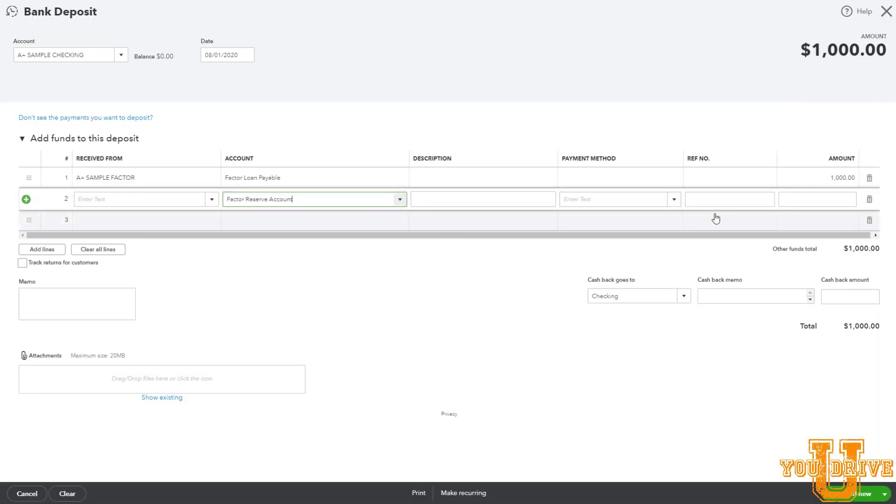
Enter -100 as the amount of the Factor Reserve Account line.
{"action": "left_click", "coordinate": [798, 198]}
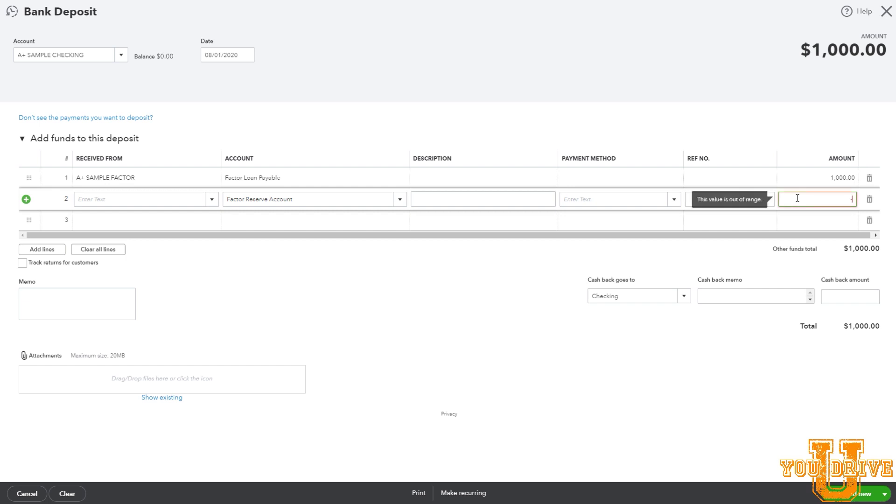
{"action": "type", "text": "-100"}
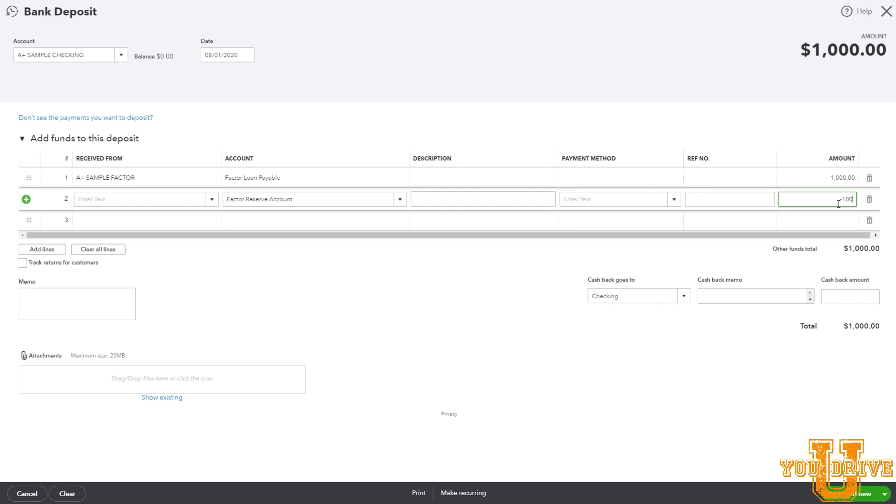
{"action": "left_click", "coordinate": [499, 281]}
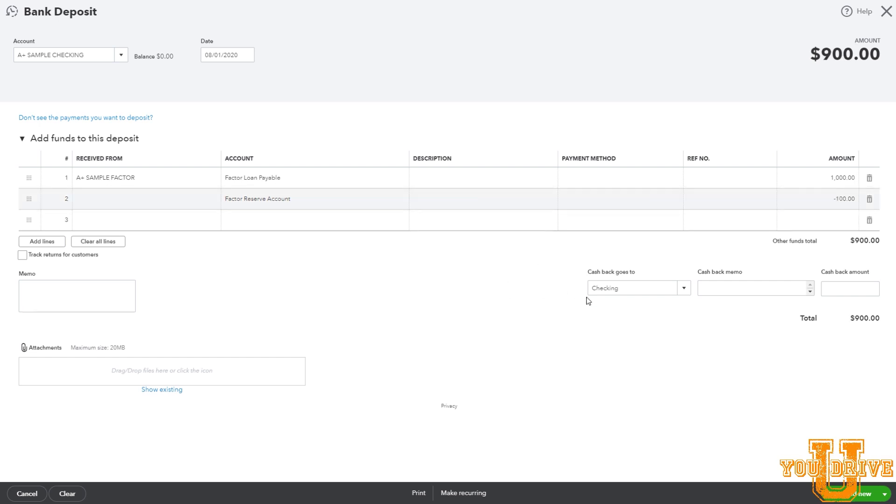
Check the deposit's total and bank account, then save and close the bank deposit.
{"action": "left_click_drag", "start_coordinate": [786, 321], "coordinate": [883, 324]}
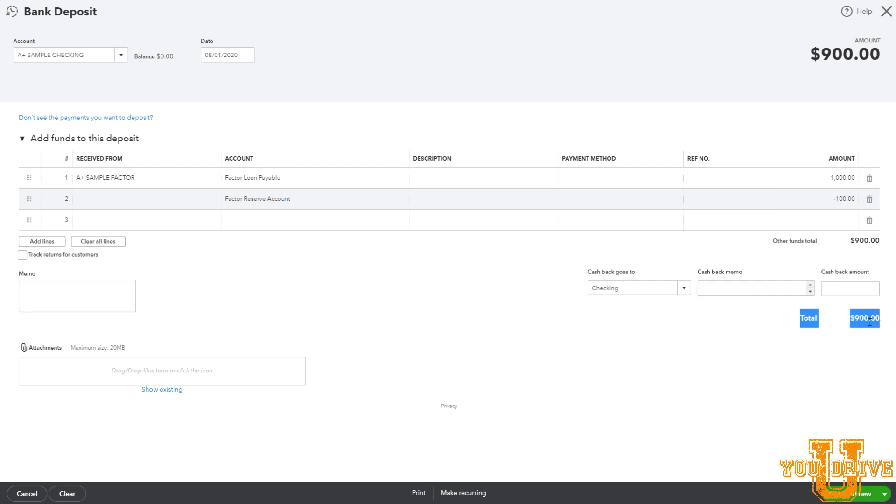
{"action": "left_click_drag", "start_coordinate": [18, 54], "coordinate": [116, 57]}
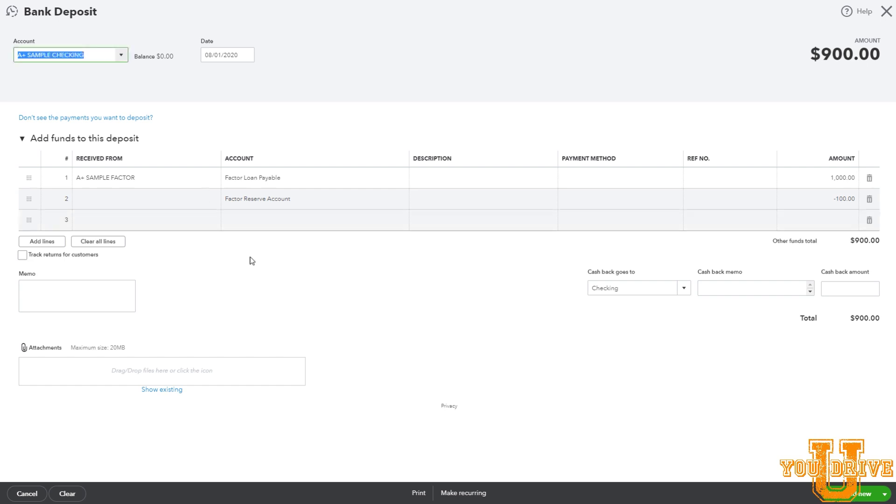
{"action": "left_click", "coordinate": [881, 494]}
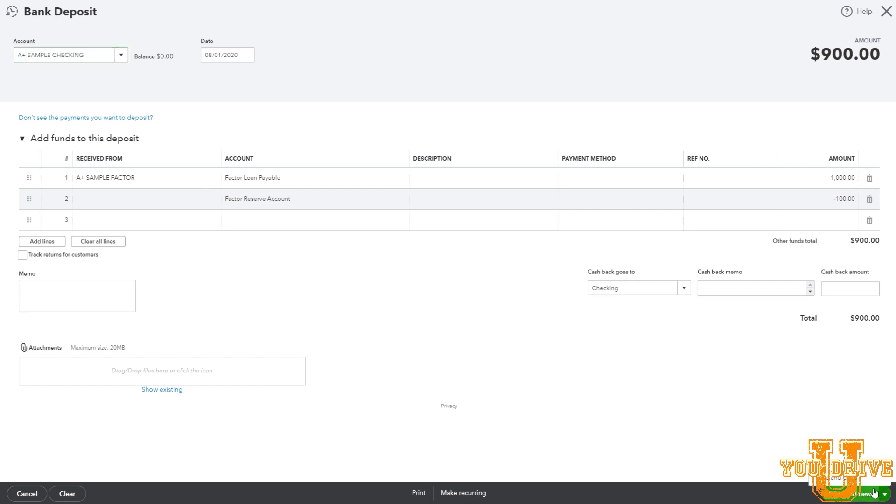
{"action": "left_click", "coordinate": [837, 478]}
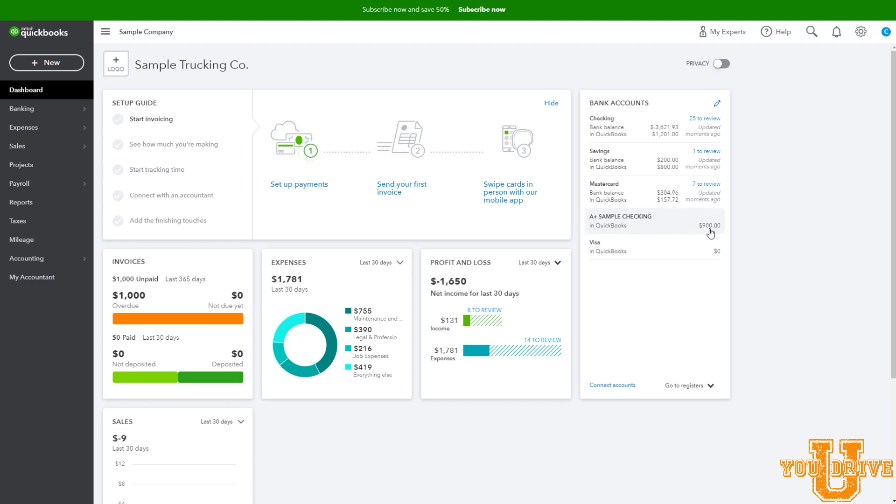
Open the chart of accounts and filter it by the name "factor" to check the balances of the two factor accounts.
{"action": "left_click", "coordinate": [861, 32]}
{"action": "left_click", "coordinate": [469, 134]}
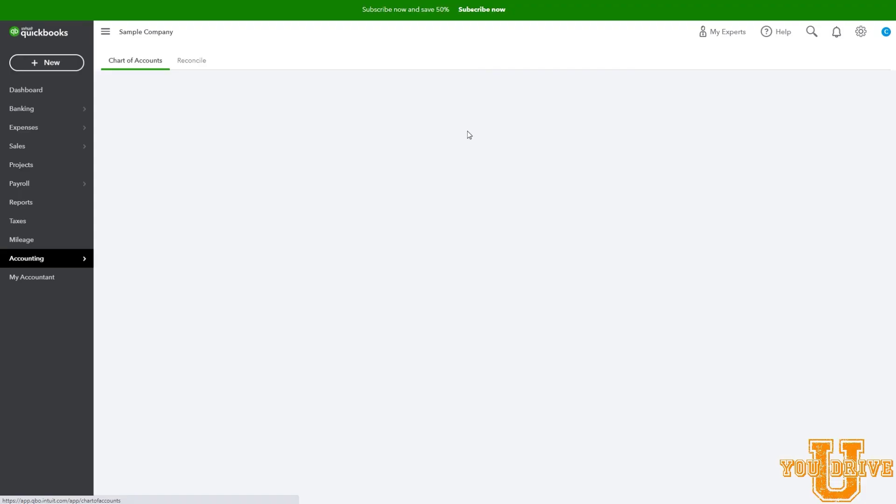
{"action": "left_click", "coordinate": [494, 229]}
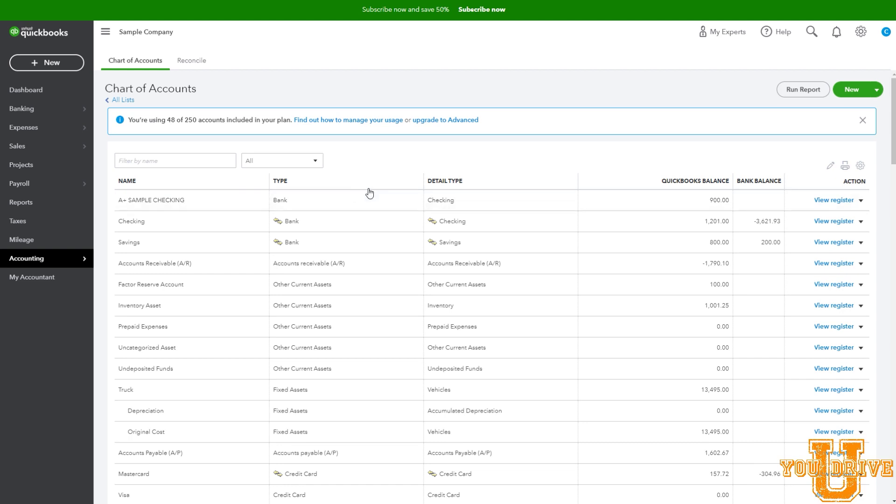
{"action": "left_click", "coordinate": [190, 162]}
{"action": "type", "text": "factor"}
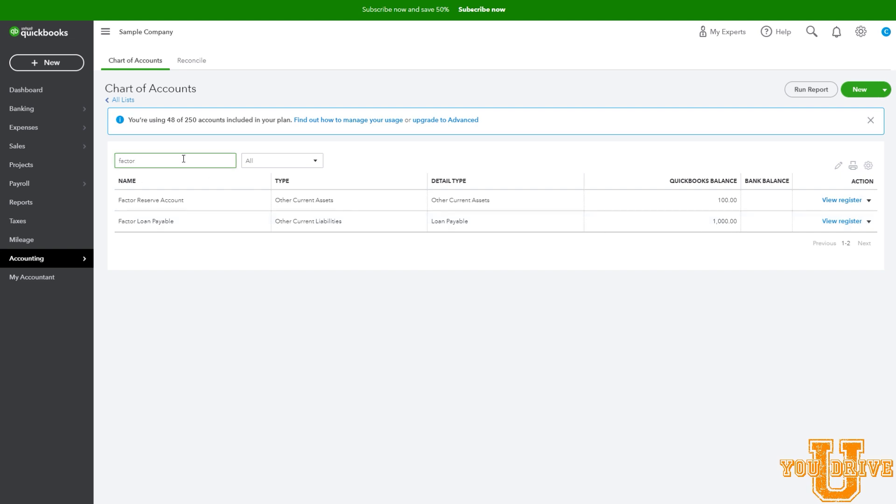
Start a received payment from the dashboard and select A+ SAMPLE BROKER as its customer.
{"action": "left_click", "coordinate": [45, 95]}
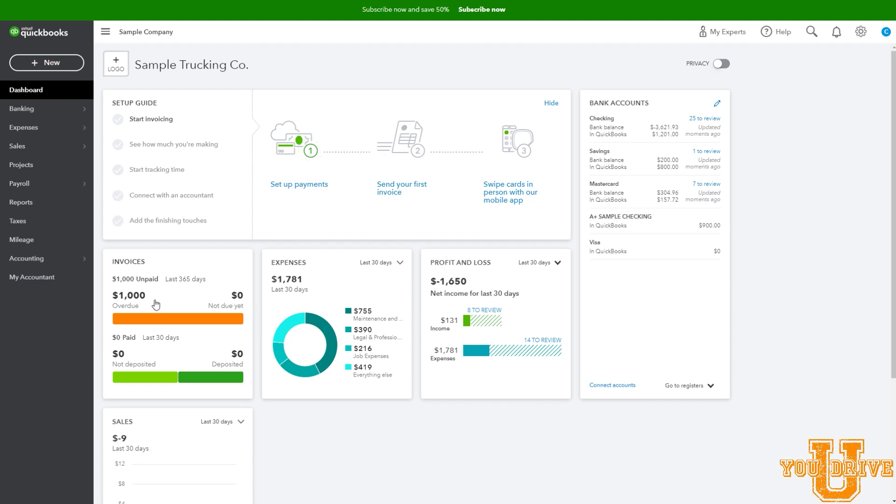
{"action": "left_click", "coordinate": [50, 63]}
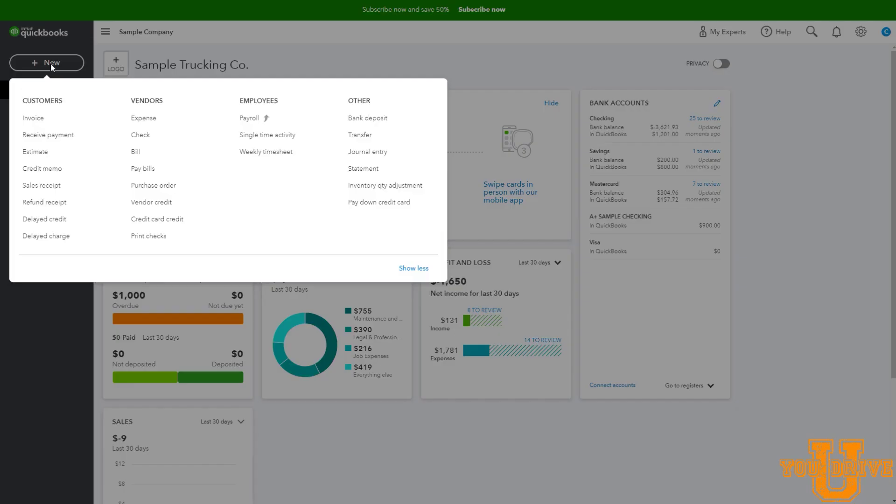
{"action": "left_click", "coordinate": [58, 135]}
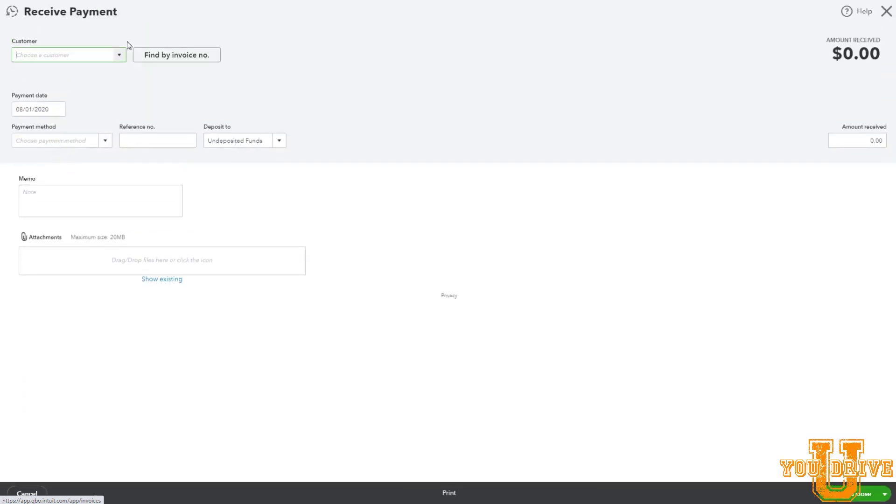
{"action": "left_click", "coordinate": [119, 55]}
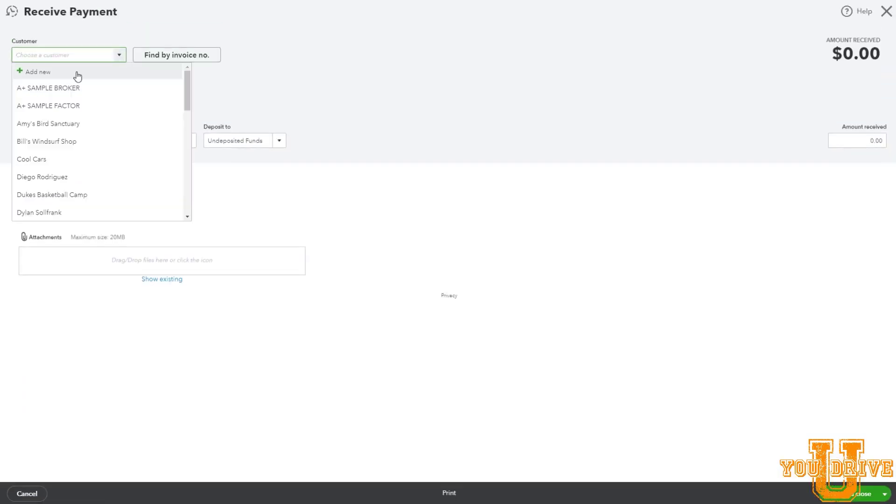
{"action": "left_click", "coordinate": [68, 89]}
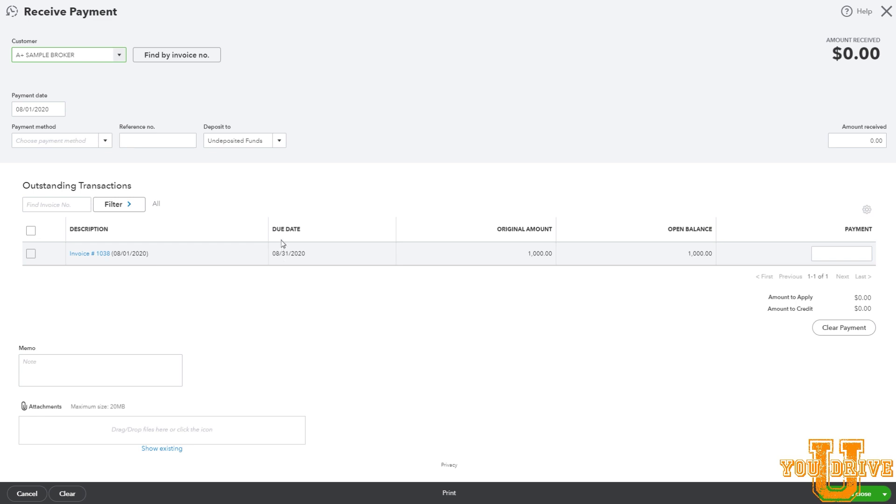
Keep Undeposited Funds as the deposit account and apply the payment to the broker's outstanding invoice.
{"action": "left_click_drag", "start_coordinate": [205, 127], "coordinate": [238, 131]}
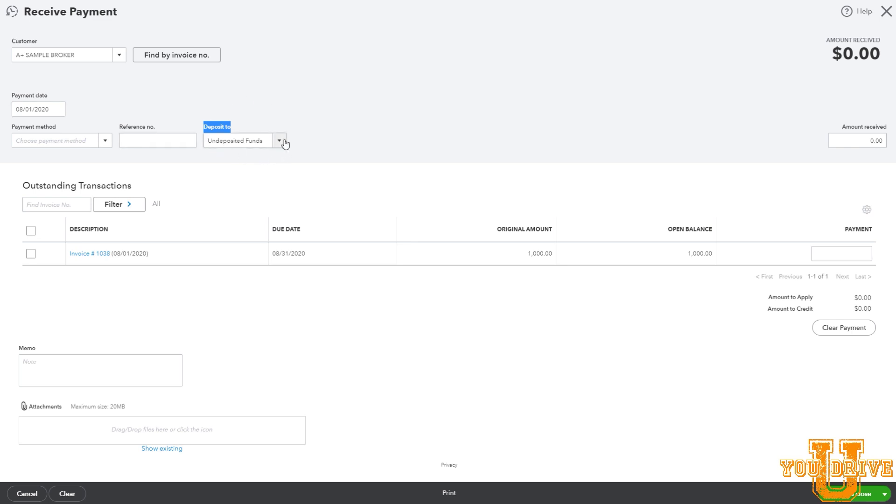
{"action": "left_click_drag", "start_coordinate": [205, 141], "coordinate": [266, 142]}
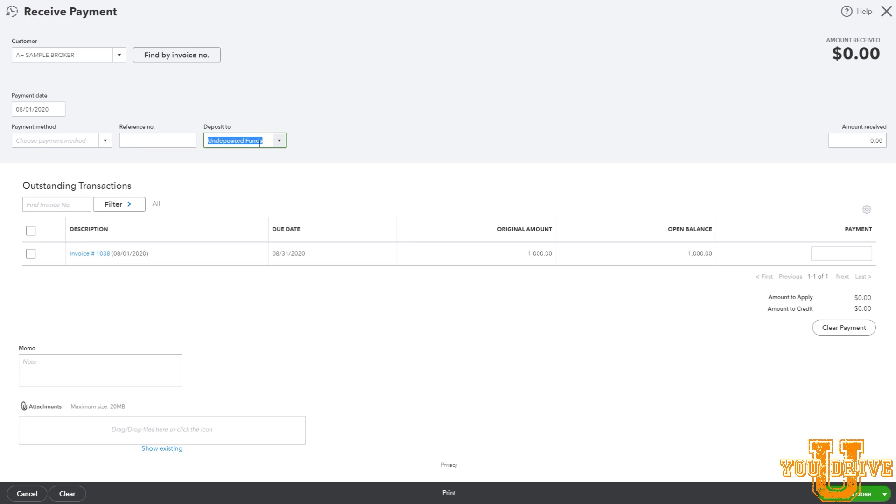
{"action": "left_click", "coordinate": [31, 254]}
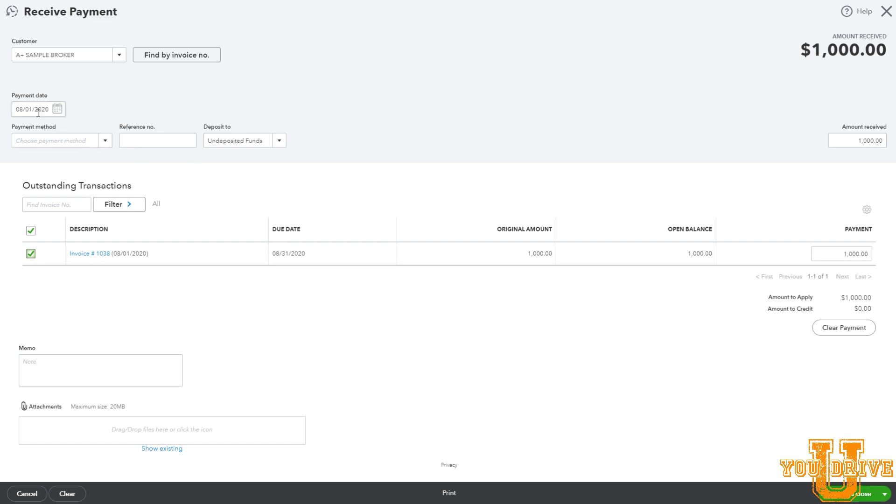
Set the payment date to 08/31/2020, then save and close the received payment.
{"action": "left_click", "coordinate": [58, 112]}
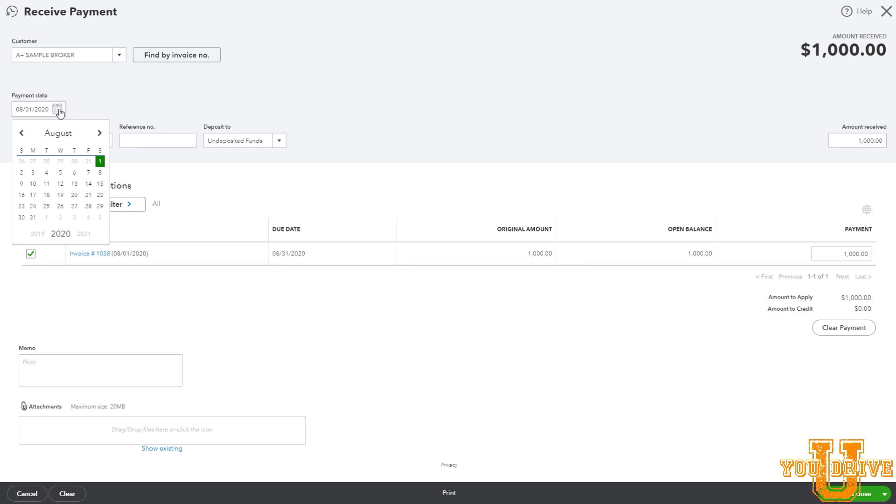
{"action": "left_click", "coordinate": [33, 219]}
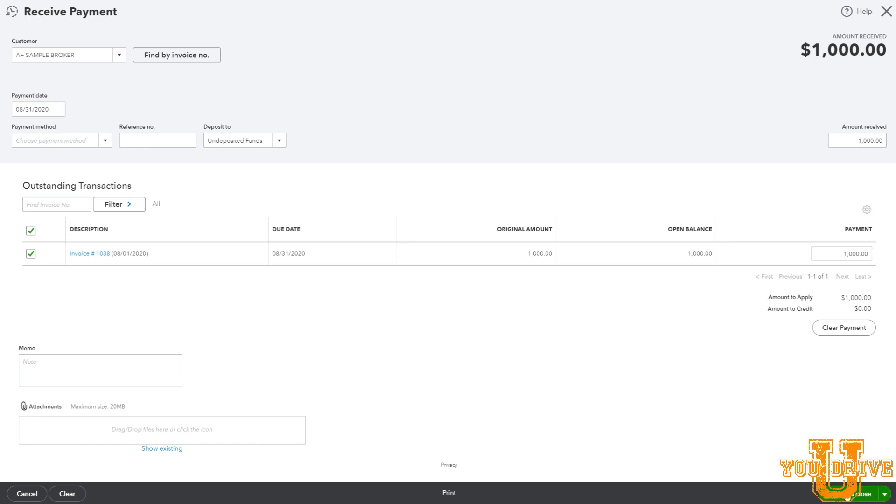
{"action": "left_click", "coordinate": [848, 495]}
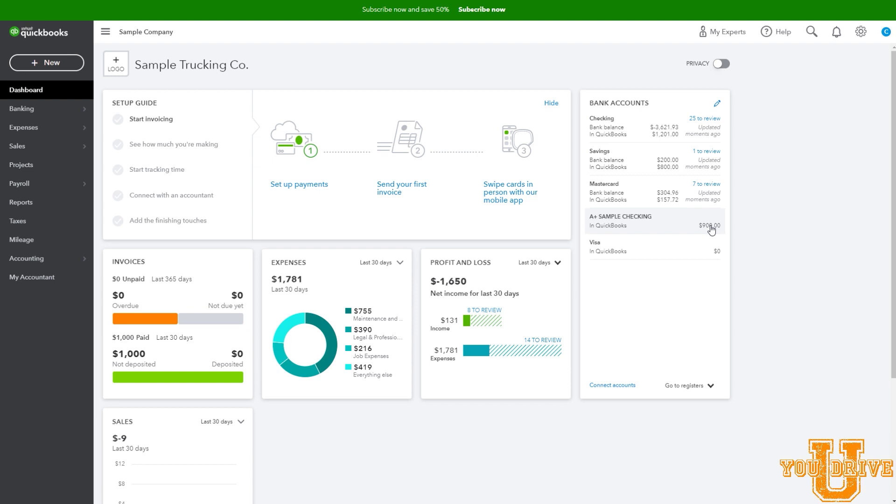
Open the chart of accounts and filter it by the name "fact" to check the factor account balances.
{"action": "left_click", "coordinate": [861, 32]}
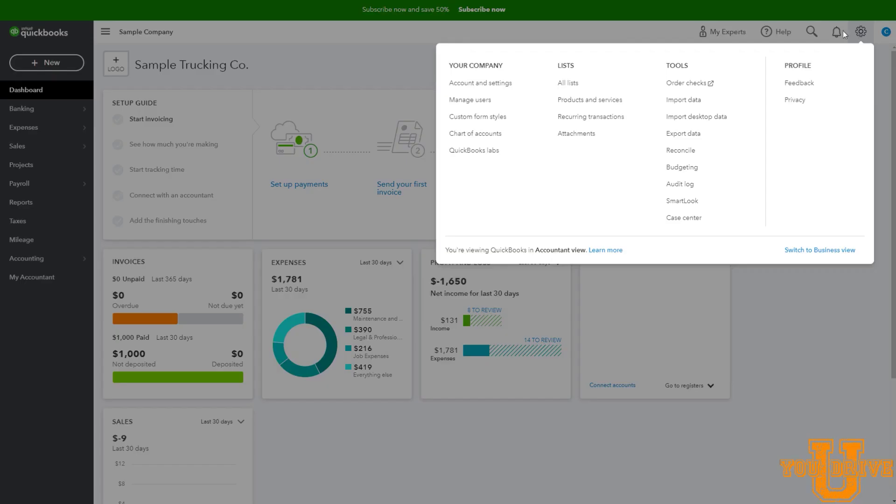
{"action": "left_click", "coordinate": [467, 133]}
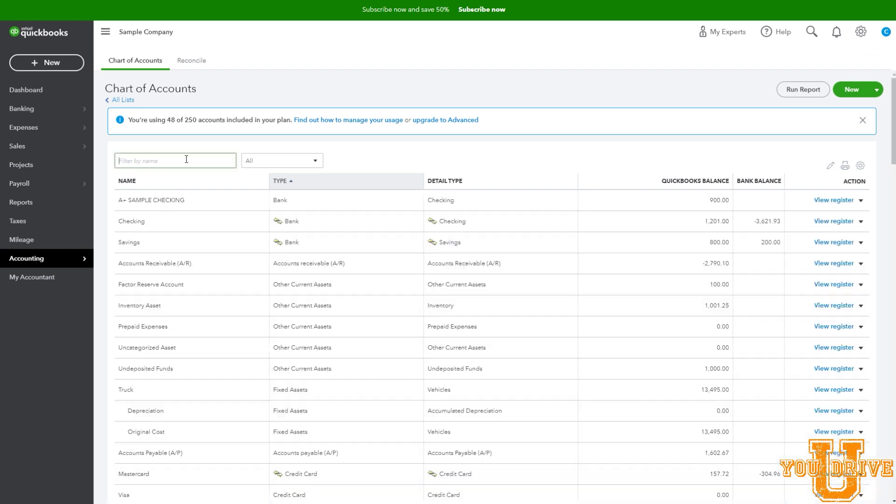
{"action": "left_click", "coordinate": [187, 159]}
{"action": "type", "text": "fa"}
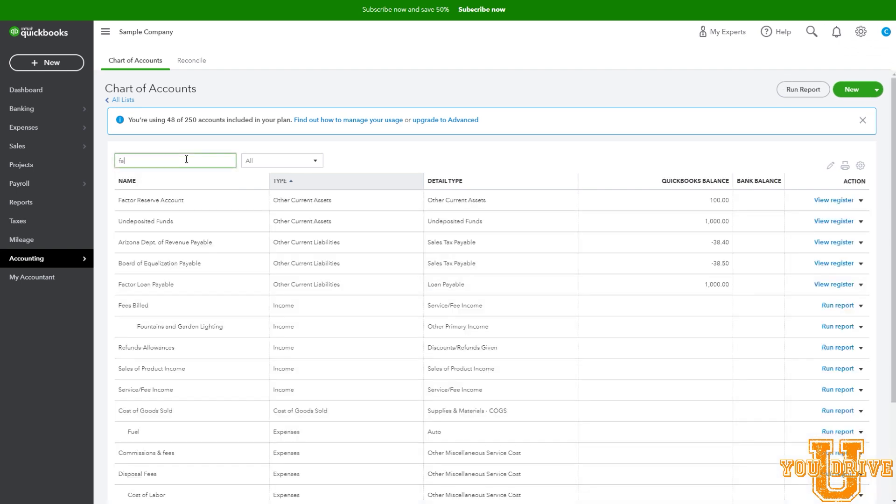
{"action": "type", "text": "ct"}
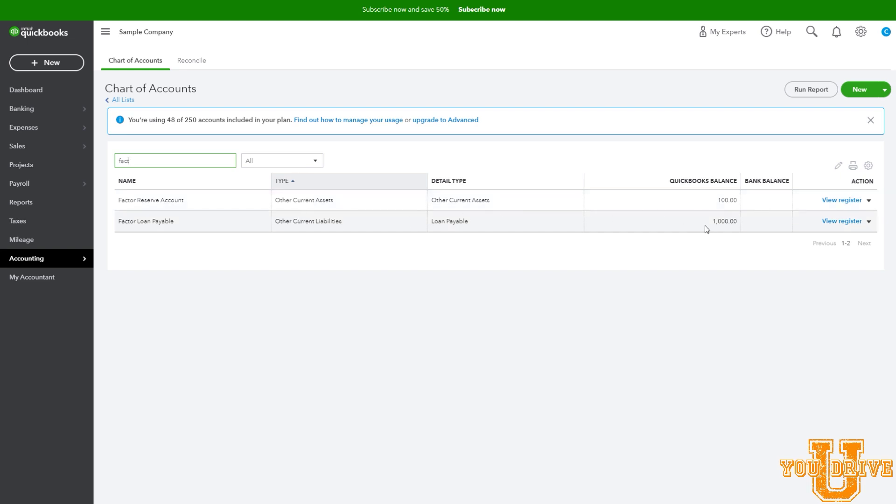
Start a bank deposit into A+ SAMPLE CHECKING and include the received payment from A+ SAMPLE BROKER.
{"action": "left_click", "coordinate": [62, 68]}
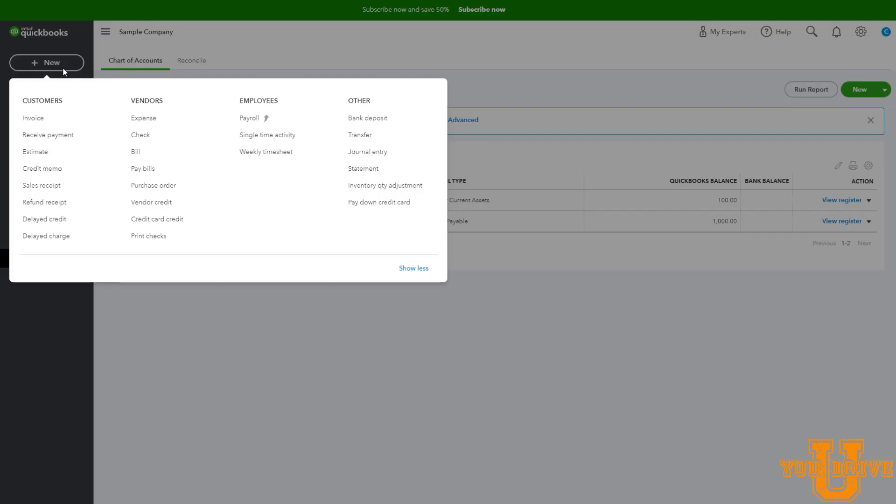
{"action": "left_click", "coordinate": [373, 121]}
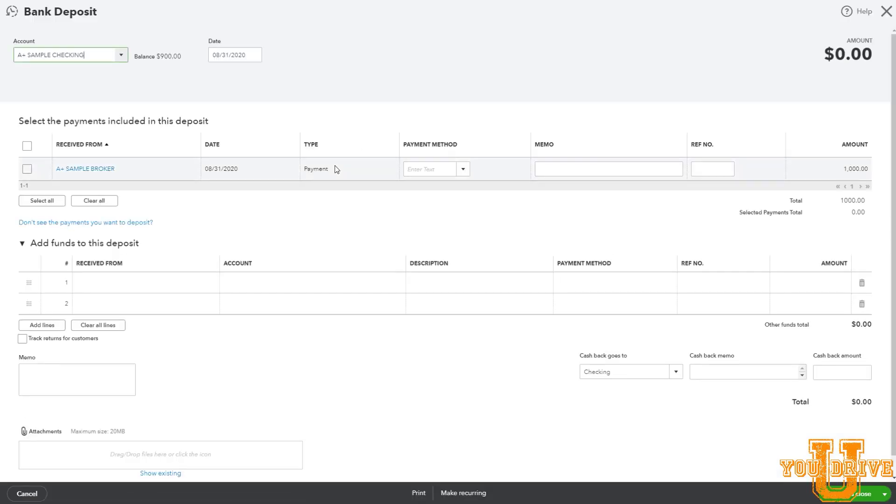
{"action": "left_click", "coordinate": [26, 169]}
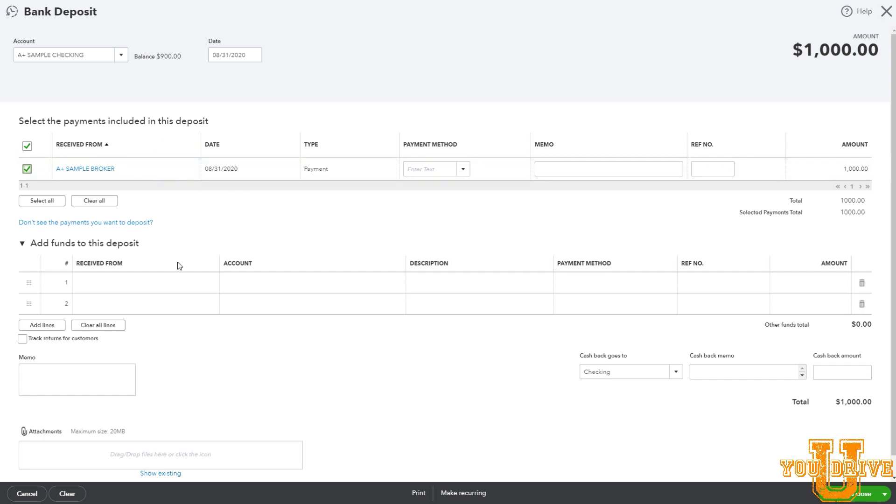
On the first added-funds line, select A+ SAMPLE BROKER as the payer and Factor Loan Payable as the account.
{"action": "left_click", "coordinate": [203, 282]}
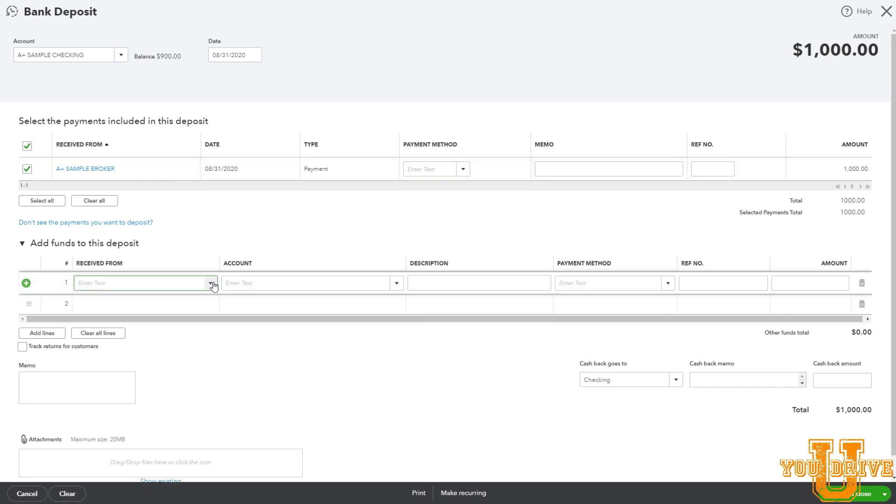
{"action": "left_click", "coordinate": [211, 284]}
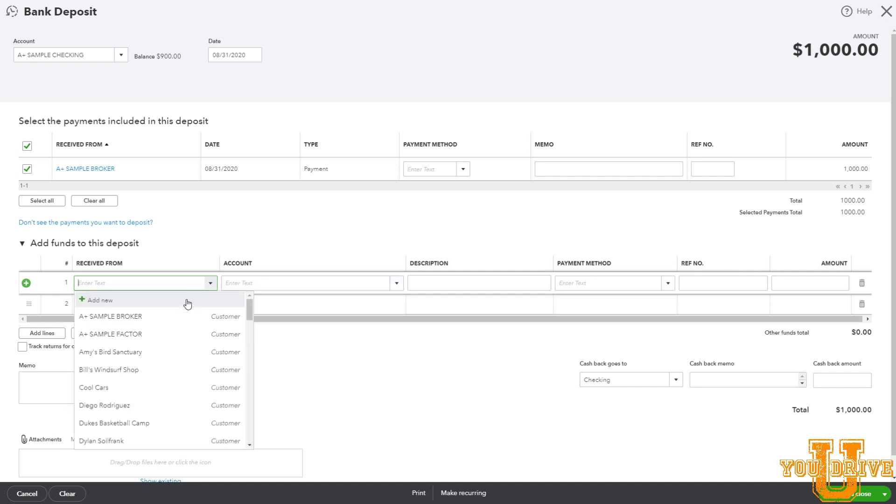
{"action": "left_click", "coordinate": [173, 322]}
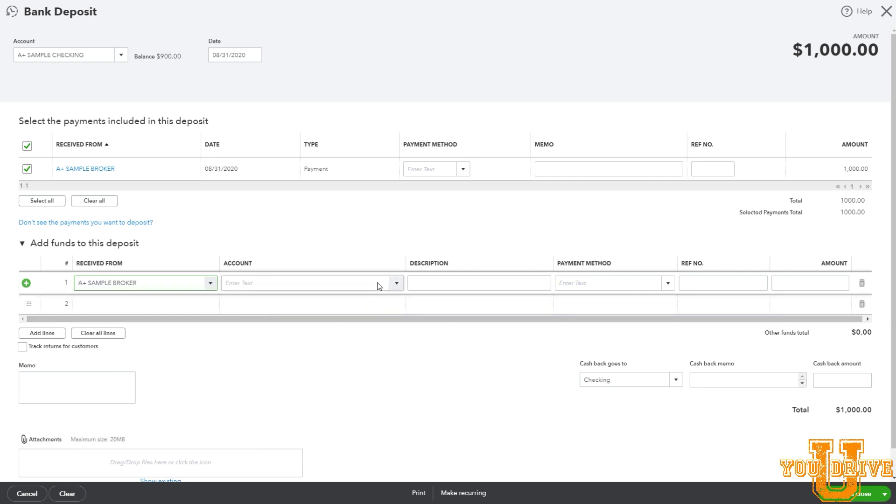
{"action": "left_click", "coordinate": [396, 286]}
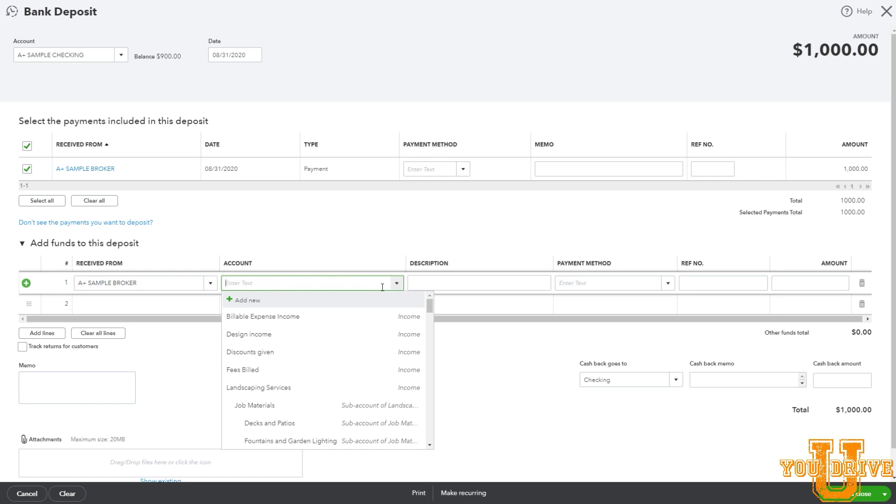
{"action": "type", "text": "f"}
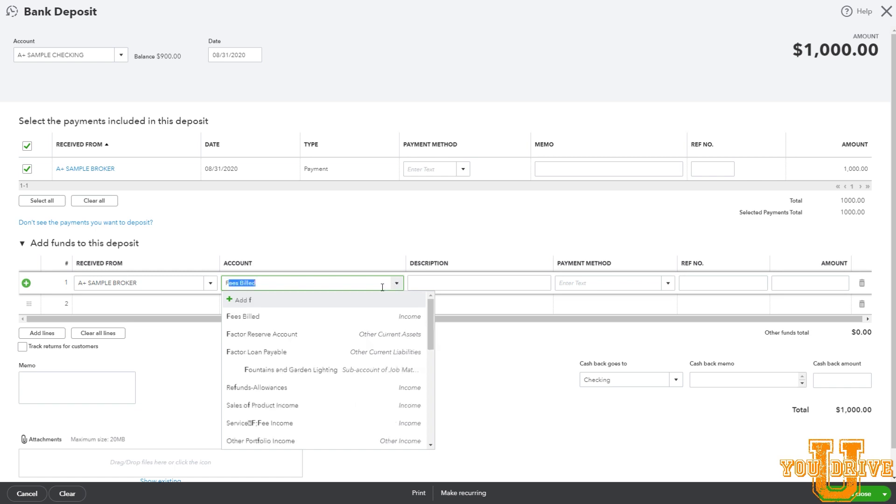
{"action": "left_click", "coordinate": [301, 351]}
Set the amount of the Factor Loan Payable line to -1000.
{"action": "key", "text": "Tab"}
{"action": "key", "text": "Tab"}
{"action": "key", "text": "Tab"}
{"action": "key", "text": "Tab"}
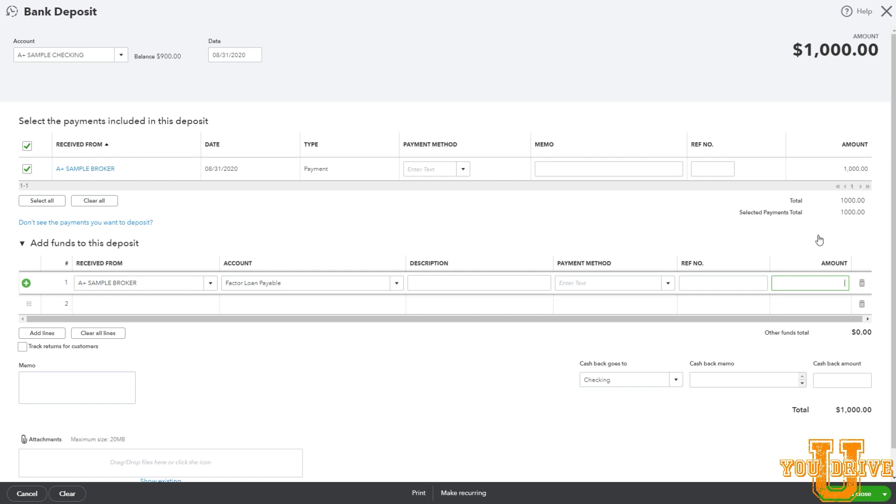
{"action": "type", "text": "-1000"}
{"action": "left_click", "coordinate": [786, 428]}
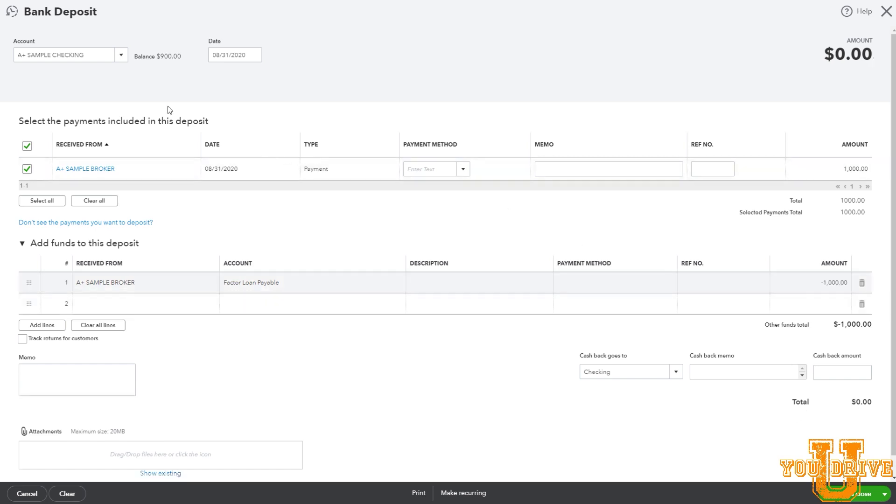
{"action": "left_click_drag", "start_coordinate": [14, 57], "coordinate": [87, 56]}
{"action": "left_click", "coordinate": [241, 347]}
Add a second funds line for Factor Reserve Account with an amount of 100 and check the deposit total.
{"action": "left_click", "coordinate": [312, 307]}
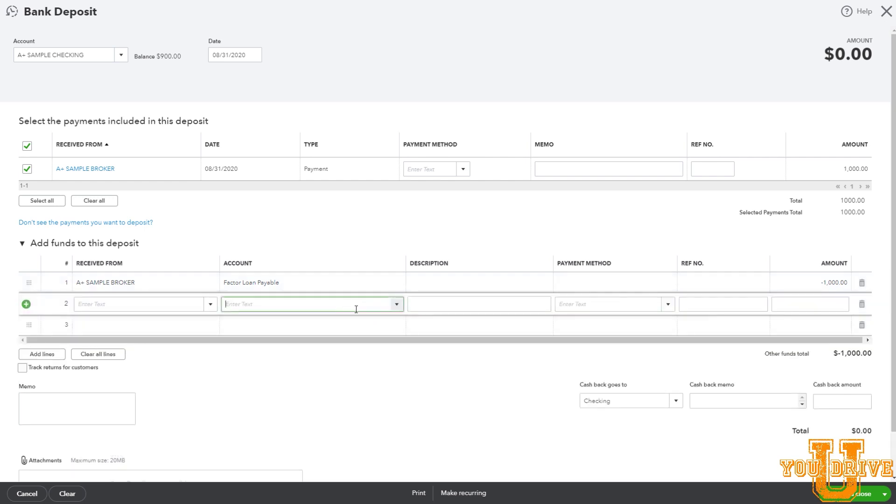
{"action": "left_click", "coordinate": [397, 304]}
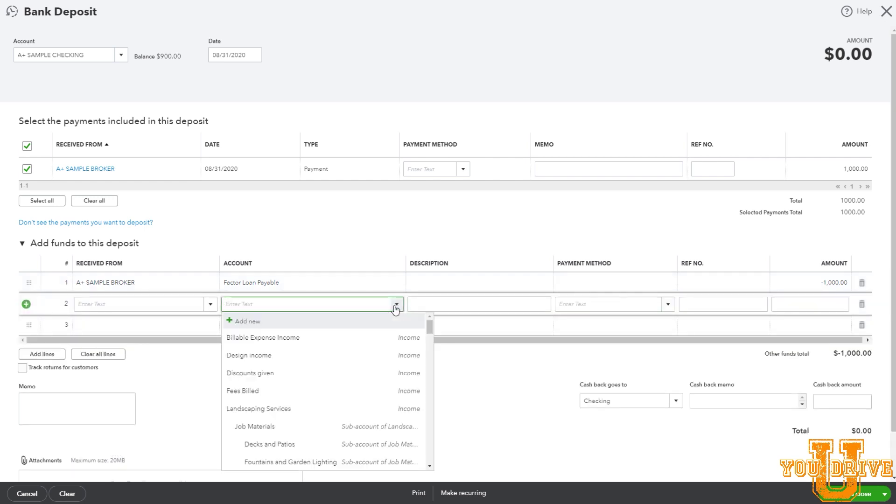
{"action": "type", "text": "f"}
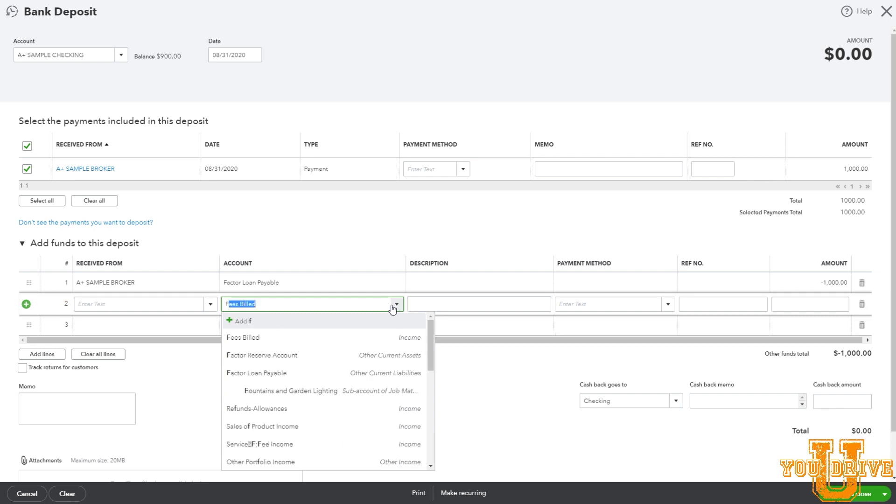
{"action": "left_click", "coordinate": [294, 357]}
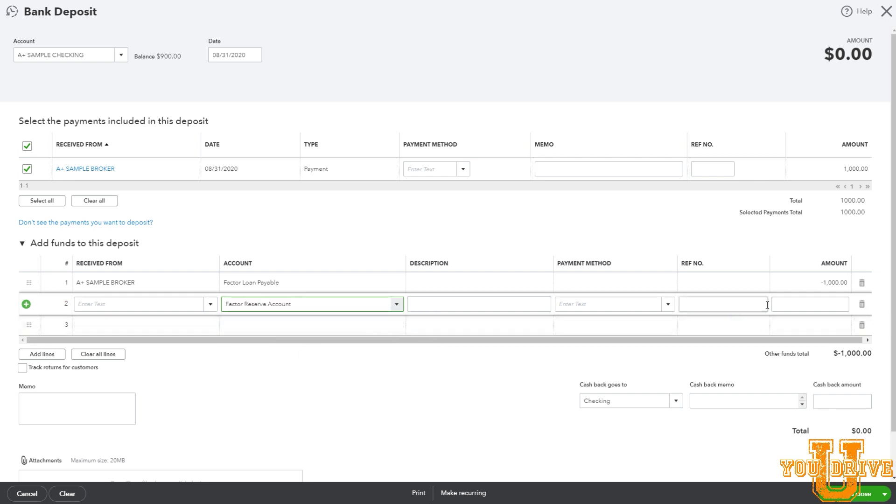
{"action": "left_click", "coordinate": [786, 311]}
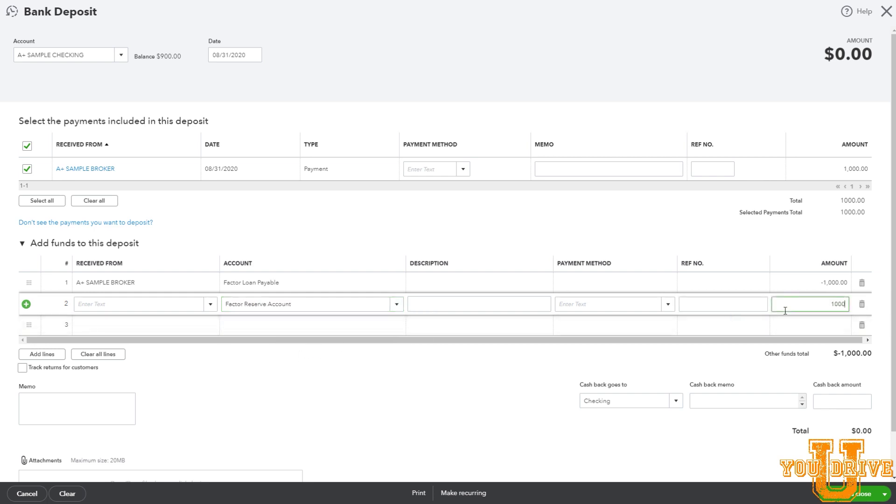
{"action": "type", "text": "100"}
{"action": "left_click", "coordinate": [522, 372]}
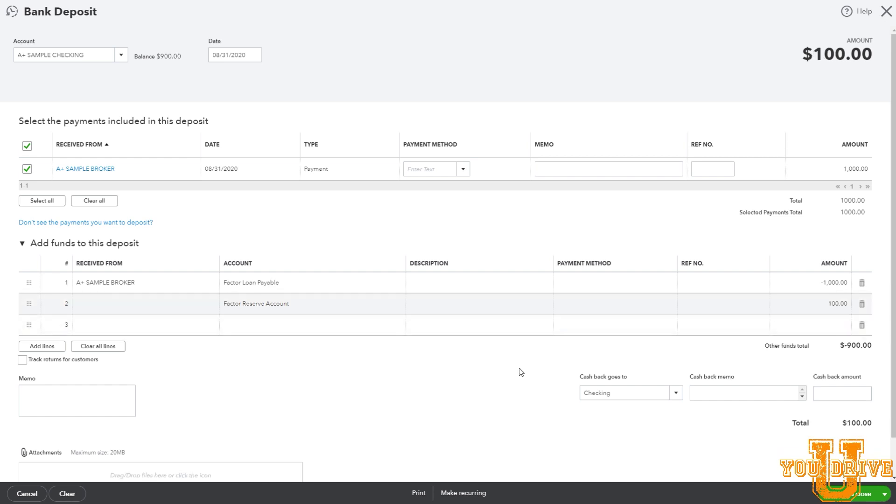
{"action": "left_click_drag", "start_coordinate": [792, 422], "coordinate": [877, 432]}
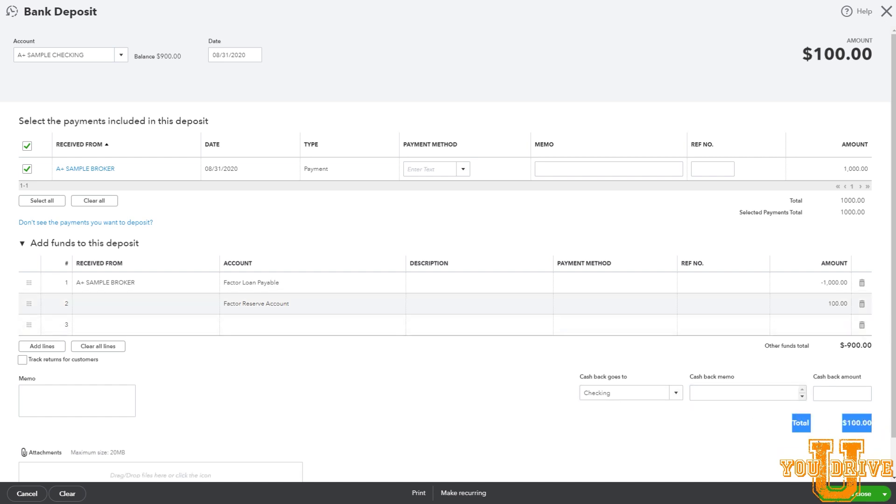
{"action": "left_click", "coordinate": [697, 461]}
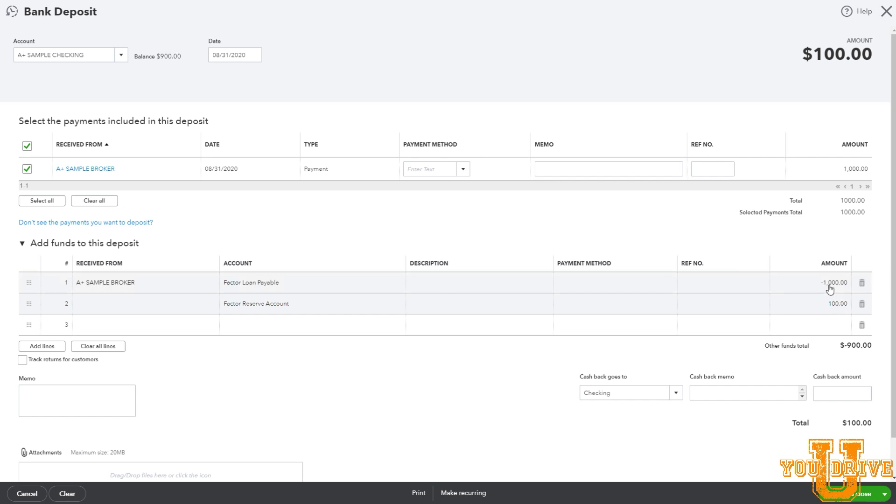
From the third funds line, start a new account of type Expenses with the detail type Bank Charges.
{"action": "left_click", "coordinate": [394, 331]}
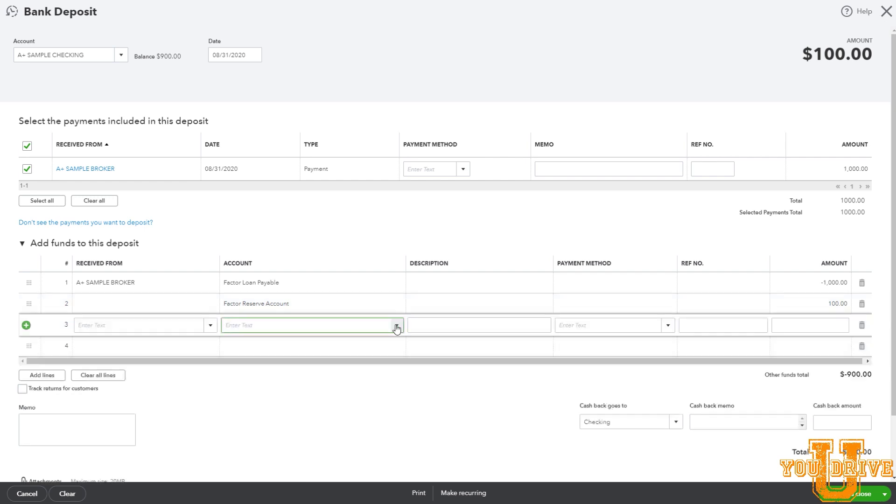
{"action": "left_click", "coordinate": [396, 326]}
{"action": "left_click", "coordinate": [279, 344]}
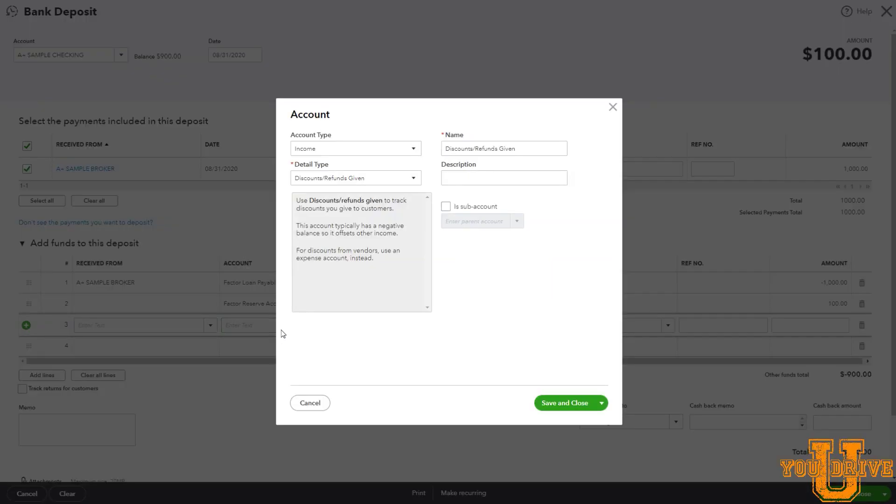
{"action": "left_click", "coordinate": [390, 148]}
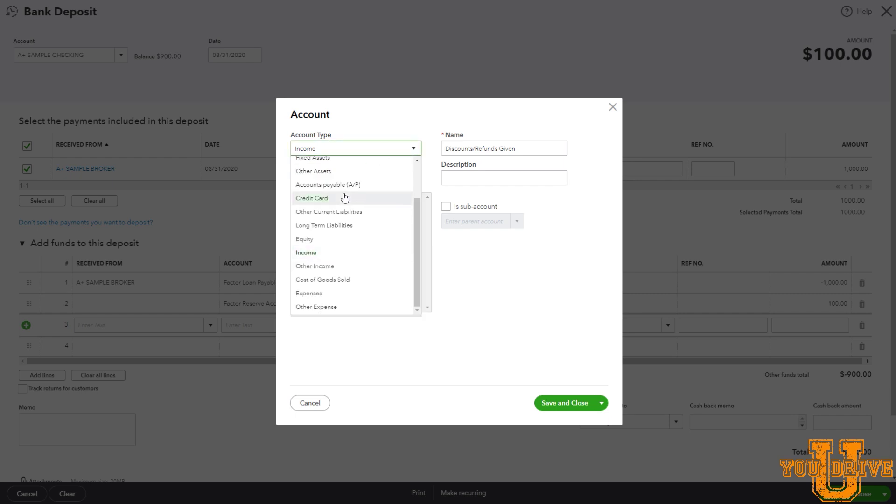
{"action": "left_click", "coordinate": [323, 294]}
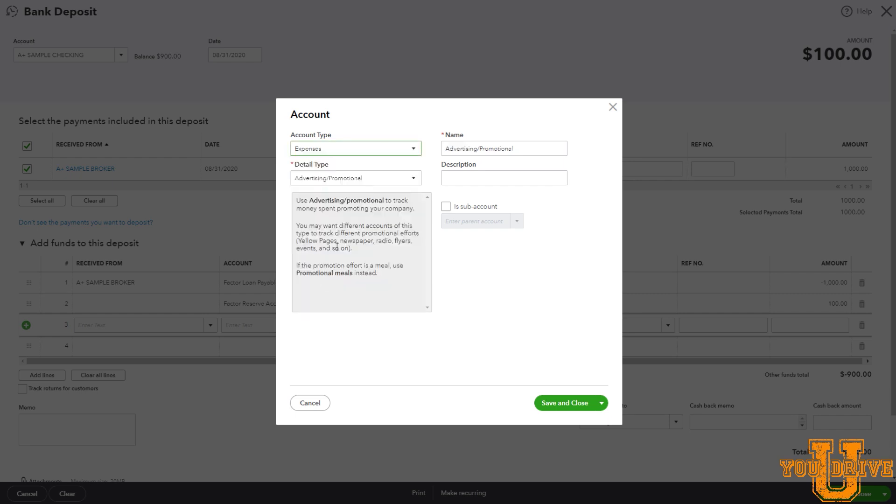
{"action": "left_click", "coordinate": [355, 182]}
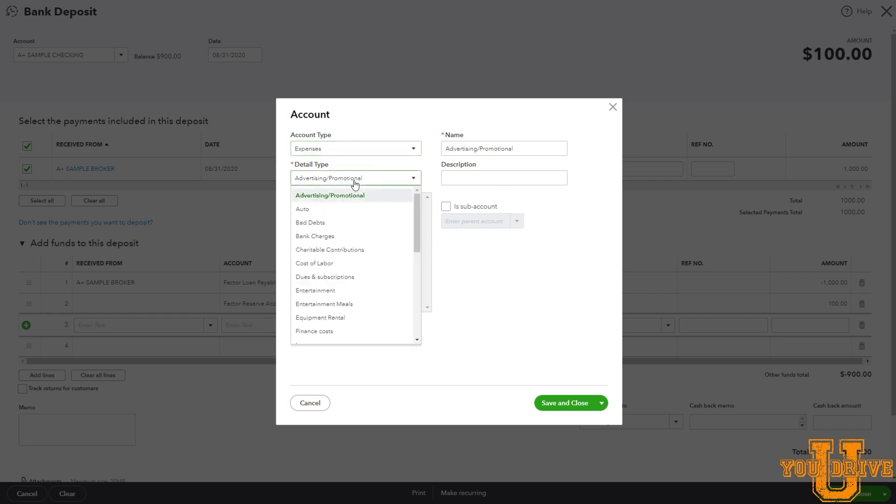
{"action": "left_click", "coordinate": [330, 237]}
Name the new account "Factoring Fees", copy that name into its description, then save and close it.
{"action": "left_click_drag", "start_coordinate": [490, 150], "coordinate": [436, 161]}
{"action": "type", "text": "Factoring Fees"}
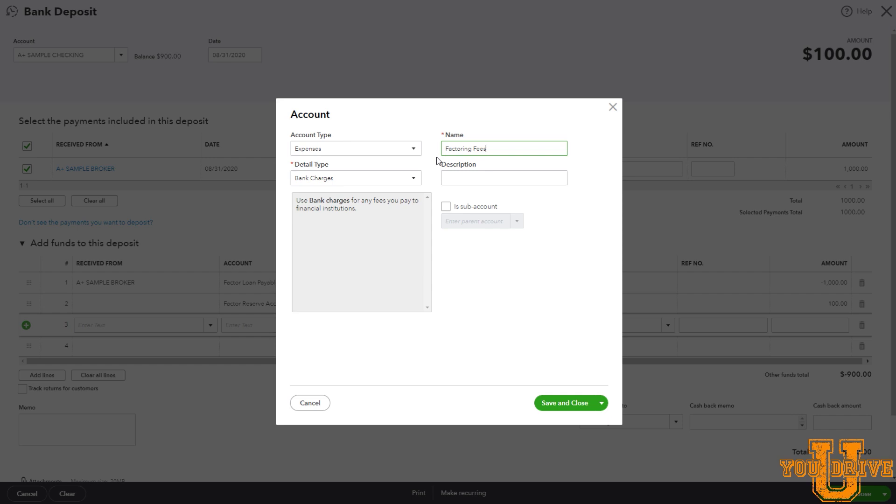
{"action": "left_click_drag", "start_coordinate": [488, 148], "coordinate": [447, 149]}
{"action": "right_click", "coordinate": [455, 150]}
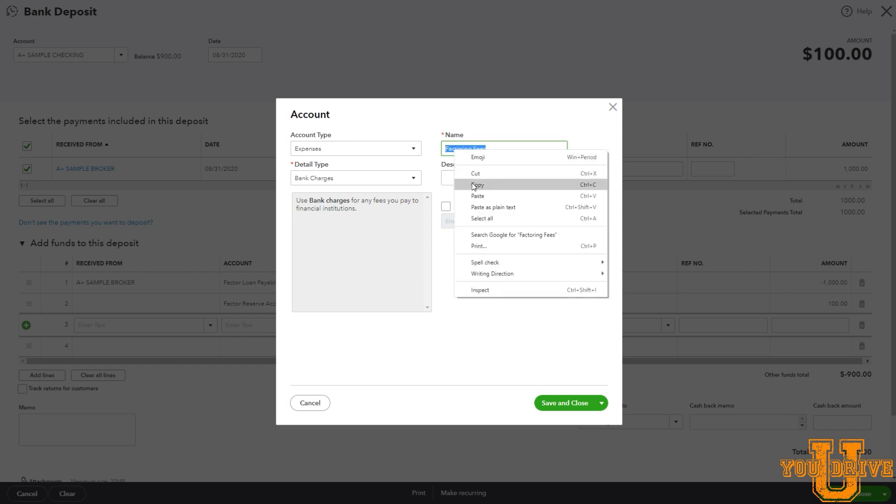
{"action": "left_click", "coordinate": [473, 183]}
{"action": "left_click", "coordinate": [471, 180]}
{"action": "right_click", "coordinate": [471, 180]}
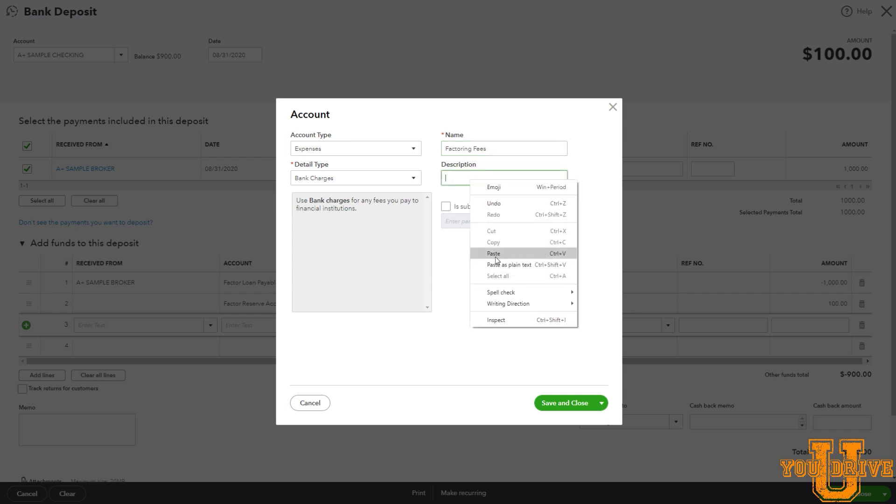
{"action": "left_click", "coordinate": [489, 251]}
{"action": "left_click", "coordinate": [574, 404]}
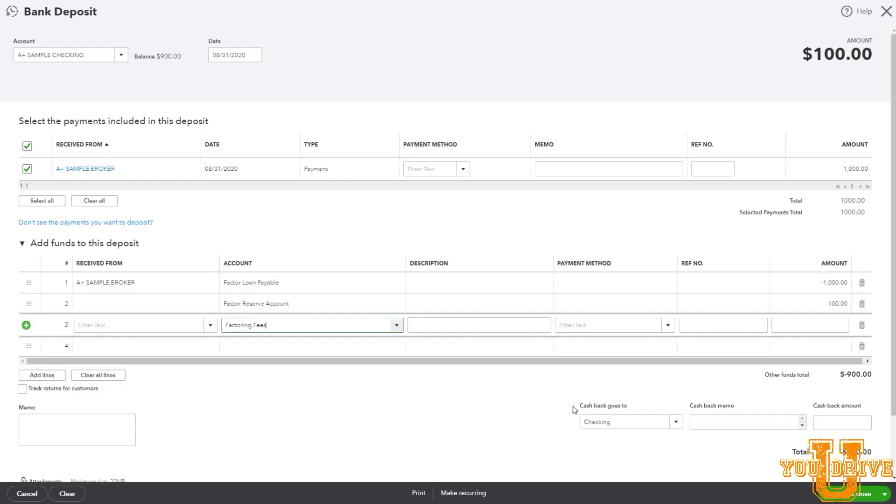
Set the amount of the Factoring Fees line to -30 and check the deposit total.
{"action": "left_click", "coordinate": [781, 327]}
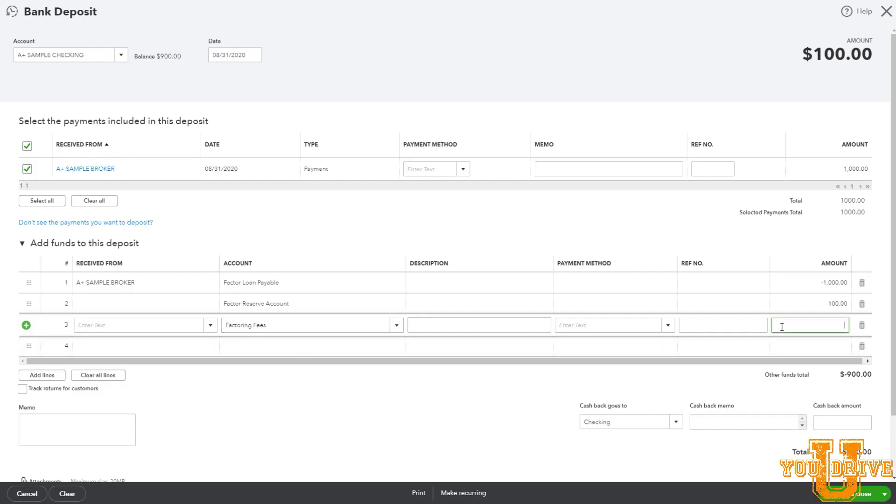
{"action": "type", "text": "-30"}
{"action": "left_click", "coordinate": [522, 407]}
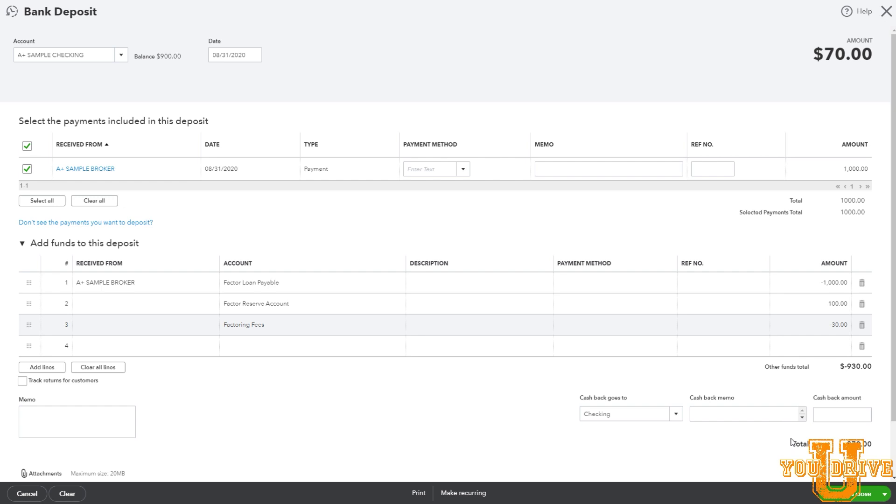
{"action": "left_click_drag", "start_coordinate": [792, 445], "coordinate": [851, 441]}
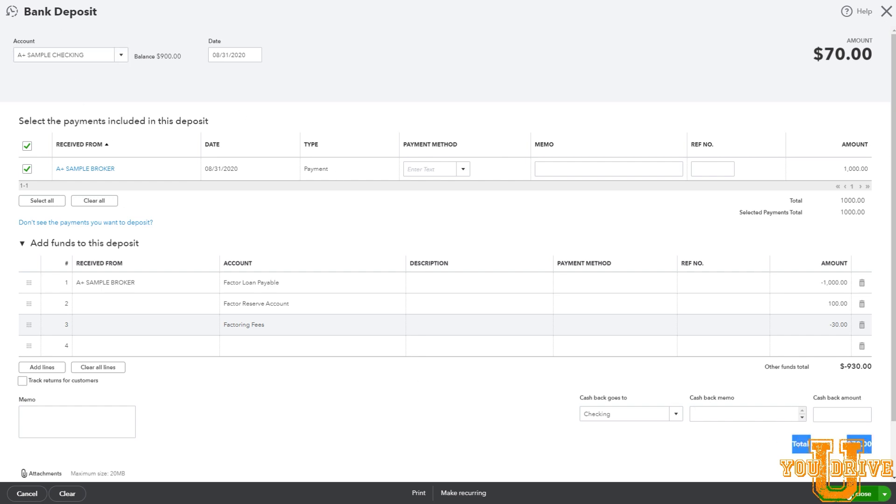
Save and close the bank deposit, then return to the dashboard.
{"action": "left_click", "coordinate": [850, 497]}
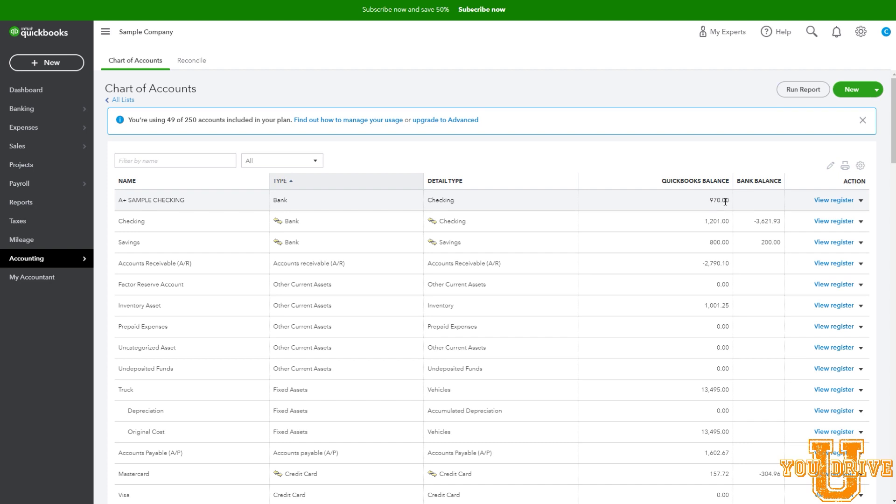
{"action": "left_click", "coordinate": [30, 93]}
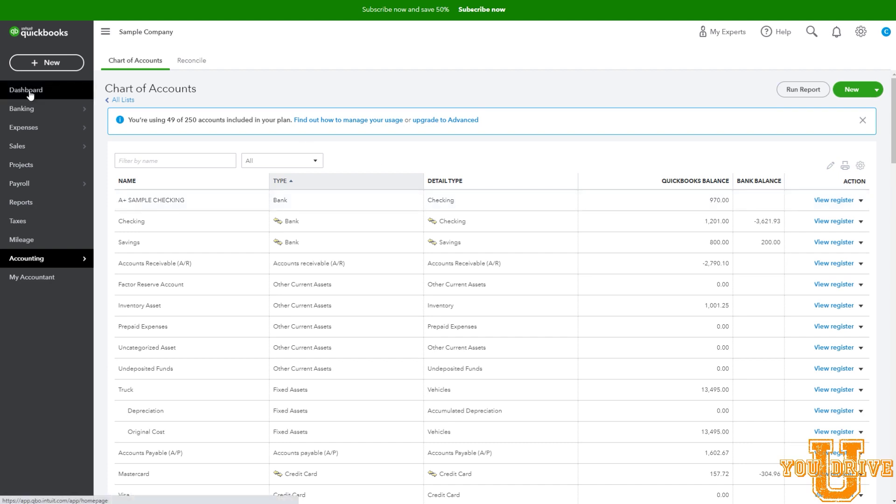